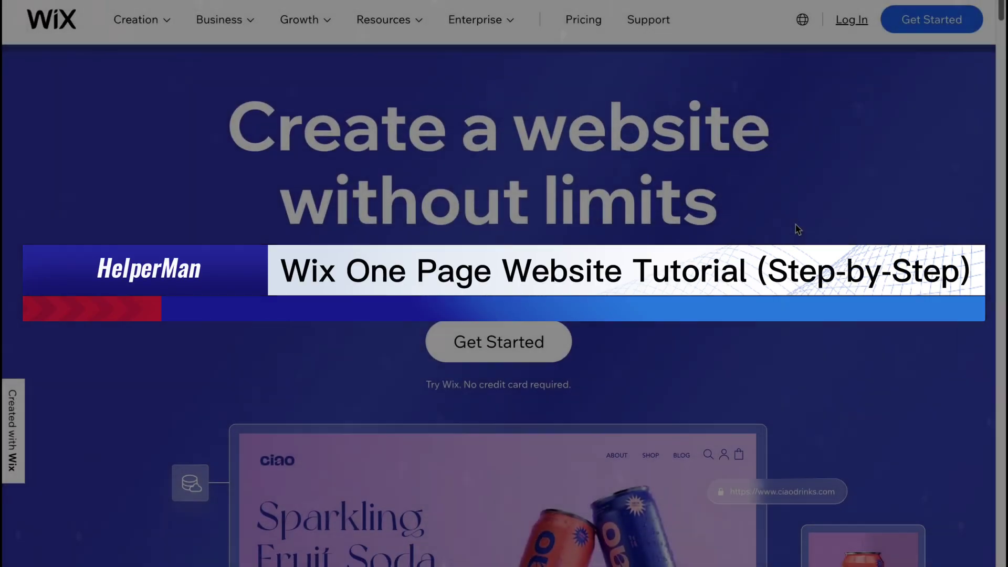
scroll(793, 231, down, 5)
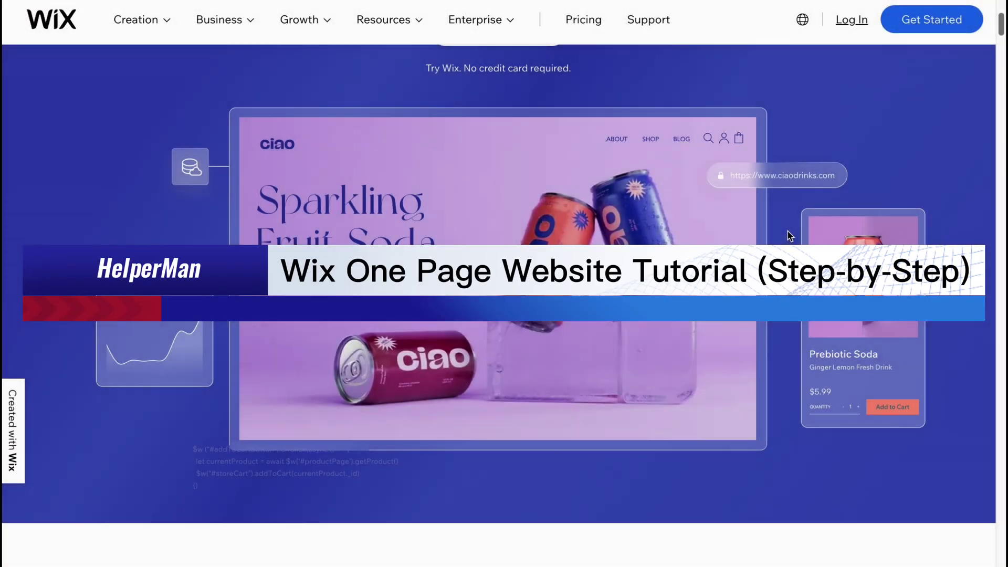
Start a new Wix site from Get Started and Create New Site on My Sites.
scroll(788, 231, up, 4)
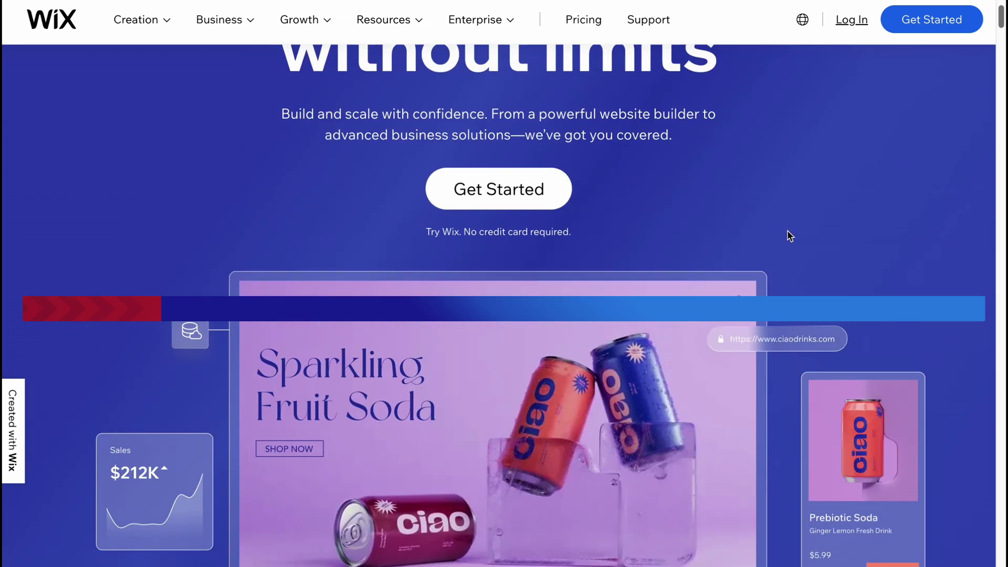
scroll(794, 228, up, 1)
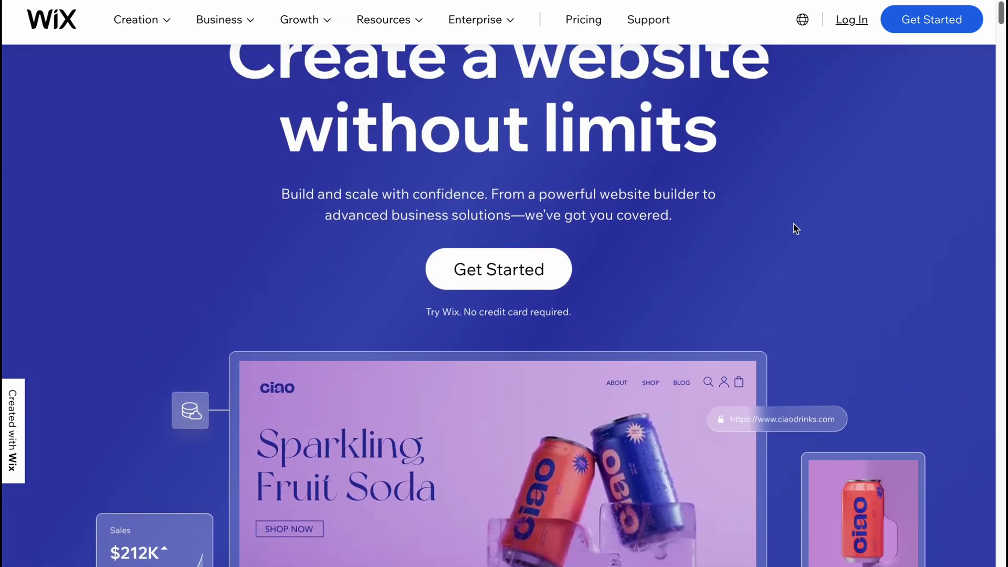
scroll(533, 304, up, 1)
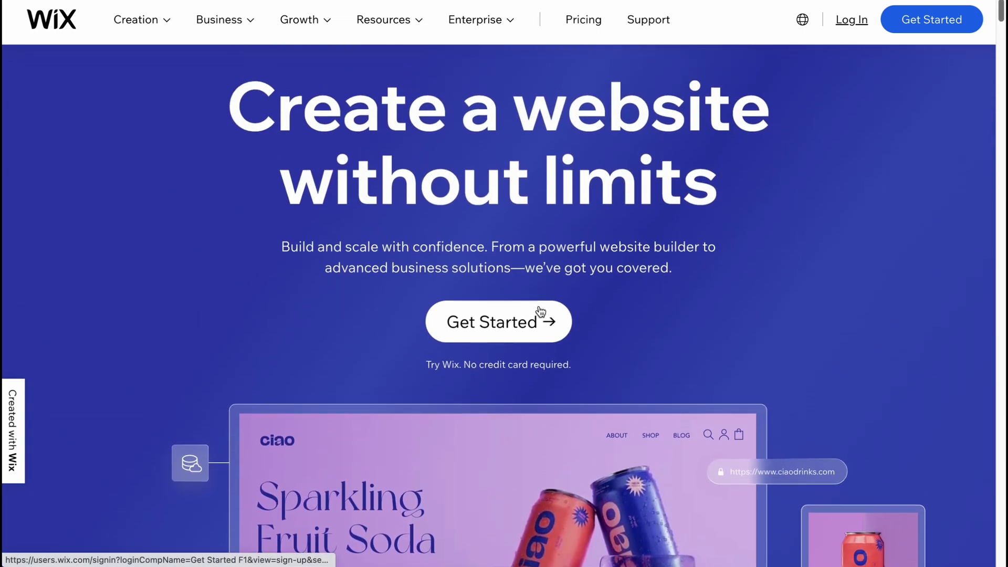
click(523, 326)
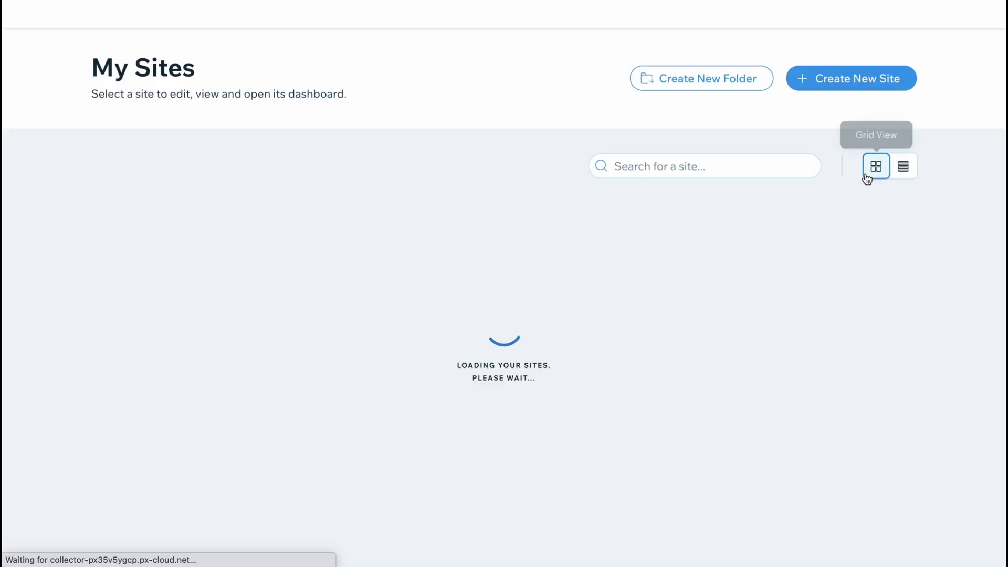
click(846, 84)
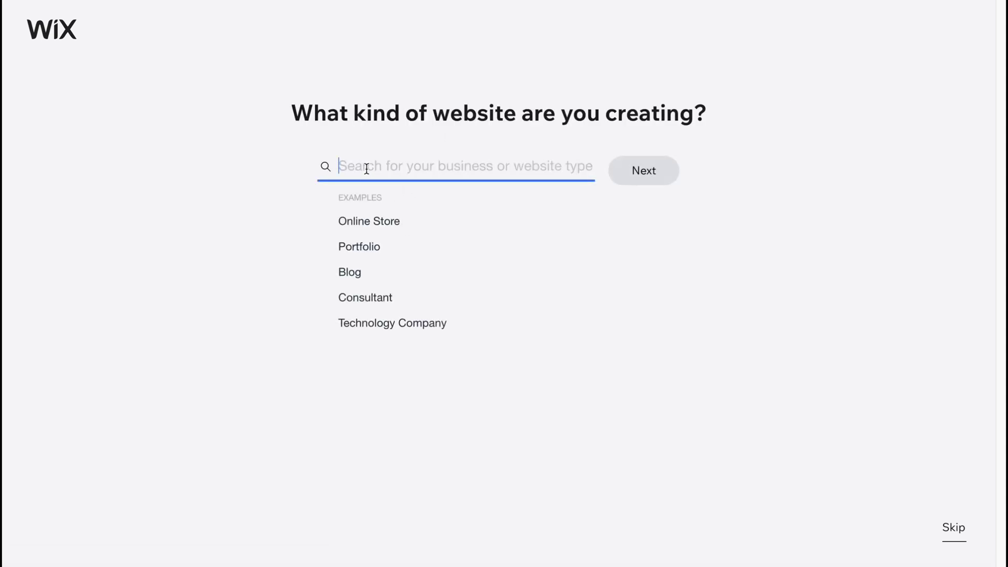
Enter '1-pager' as the website type and choose the 1-Pager suggestion.
text(1-зф)
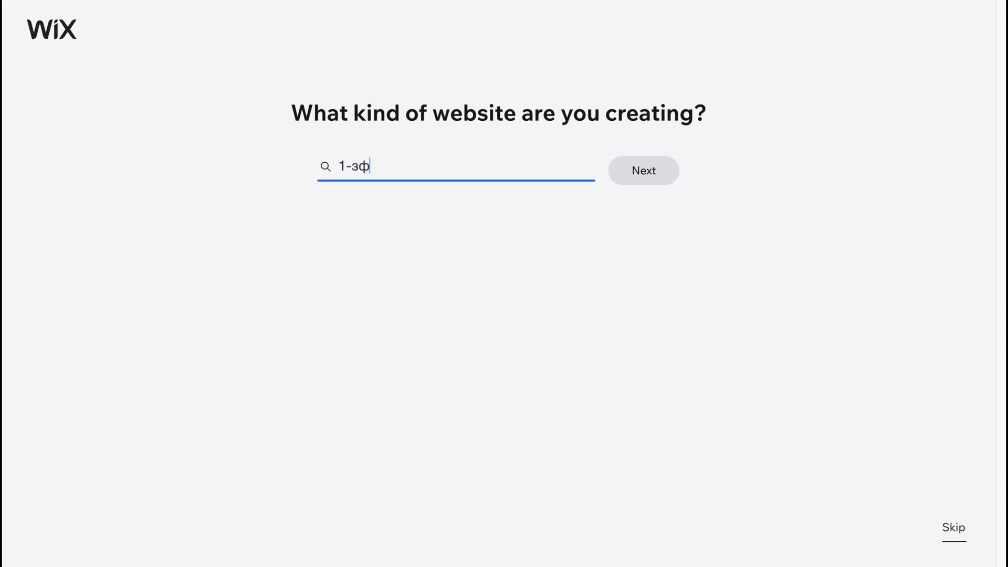
text(п)
key(BackSpace)
key(BackSpace)
key(BackSpace)
text(pa)
click(355, 206)
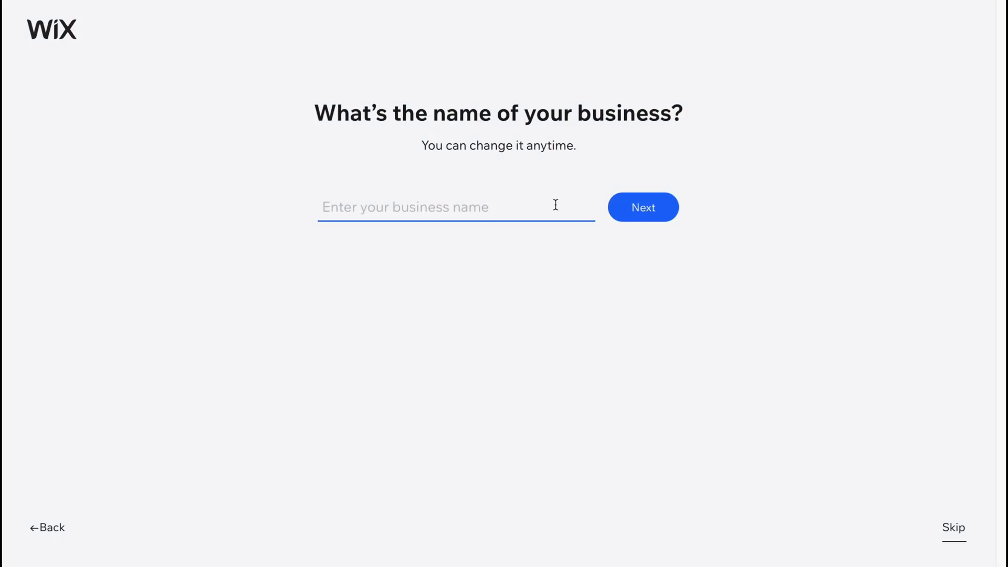
Name the business 'site 1' and submit it.
text(site 1)
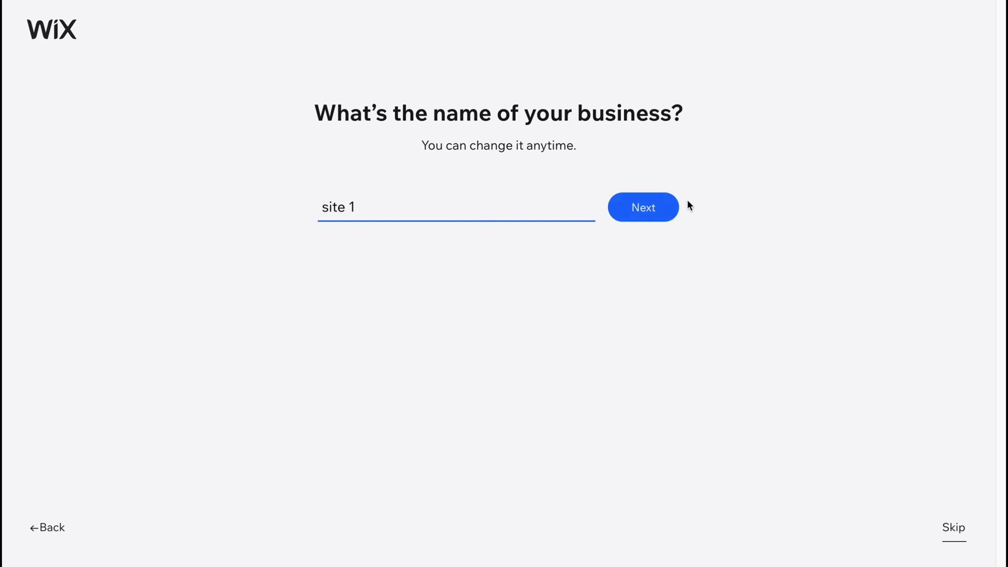
click(658, 209)
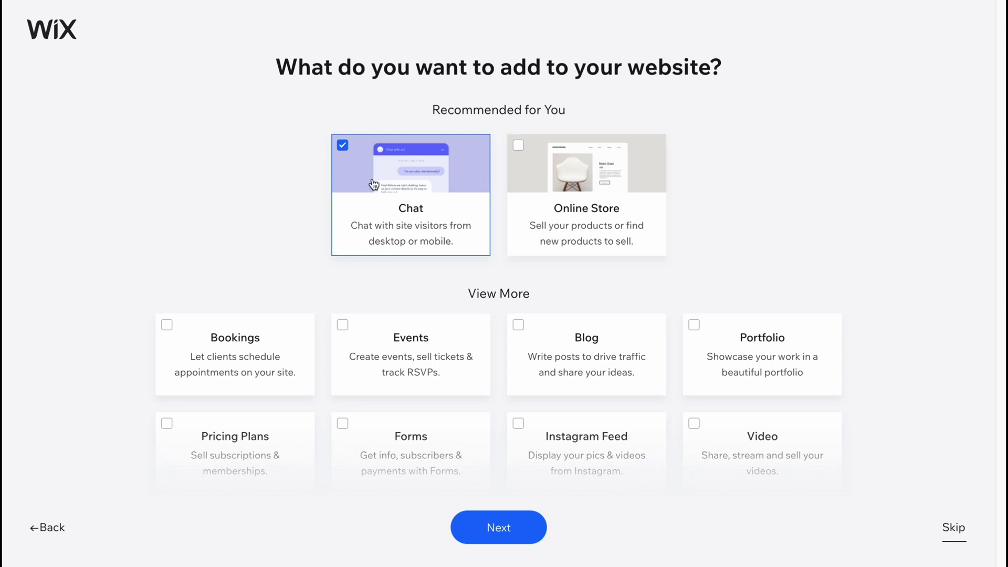
Review the suggested features, keep Chat checked, and continue.
scroll(516, 403, down, 1)
scroll(516, 403, down, 2)
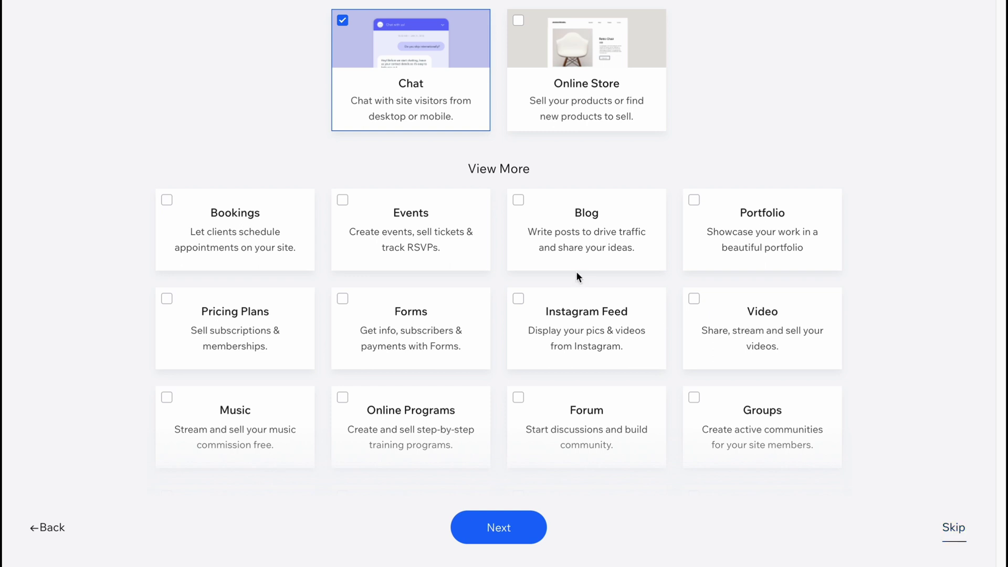
key(Return)
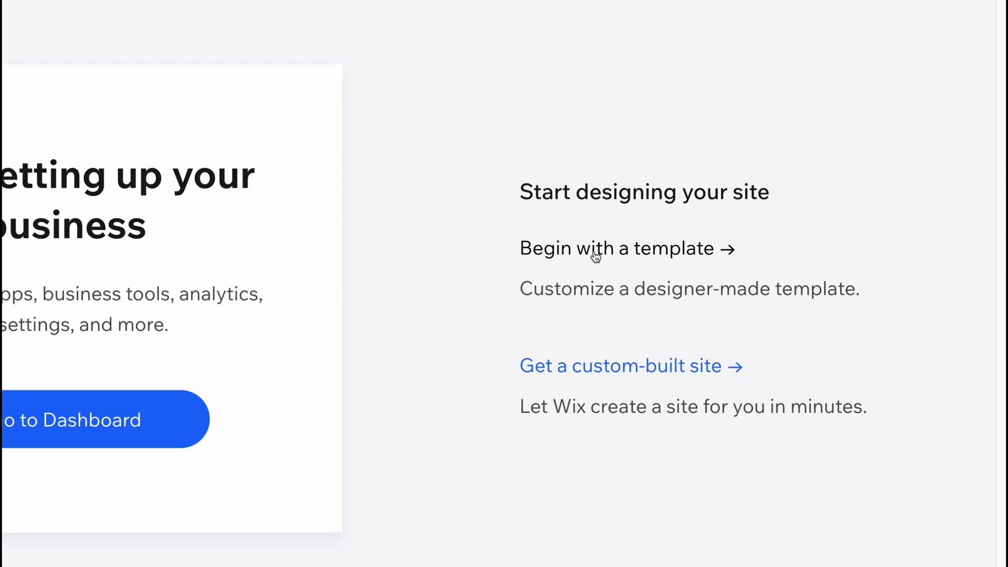
Begin with a template and browse the 'Results for 1-Pager' template list.
click(596, 255)
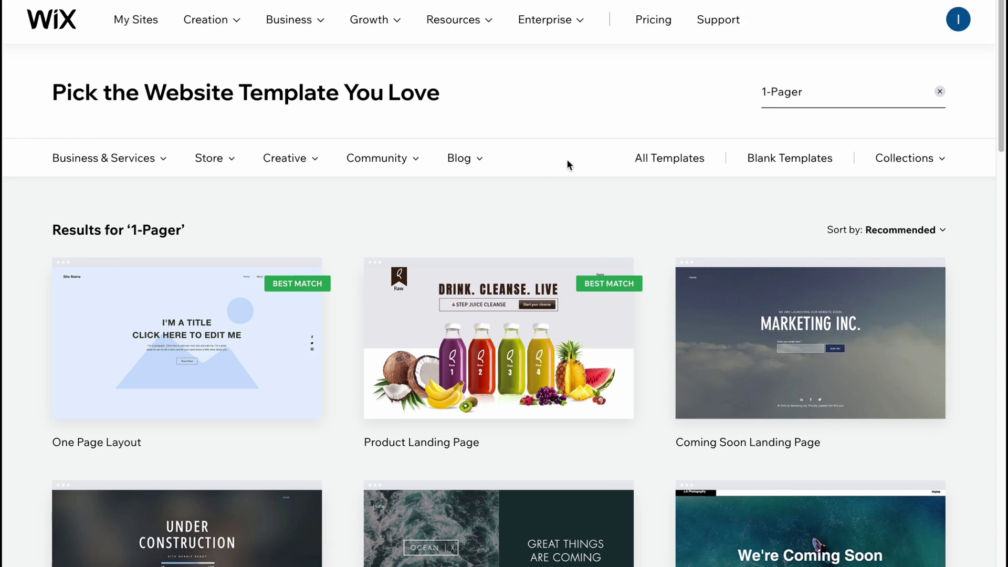
drag(51, 233, 225, 234)
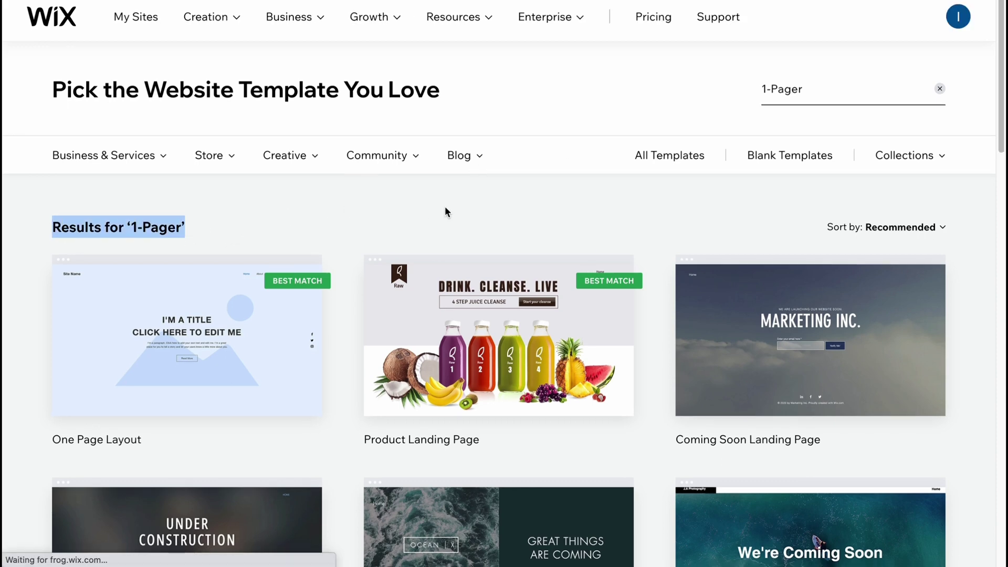
scroll(454, 214, down, 5)
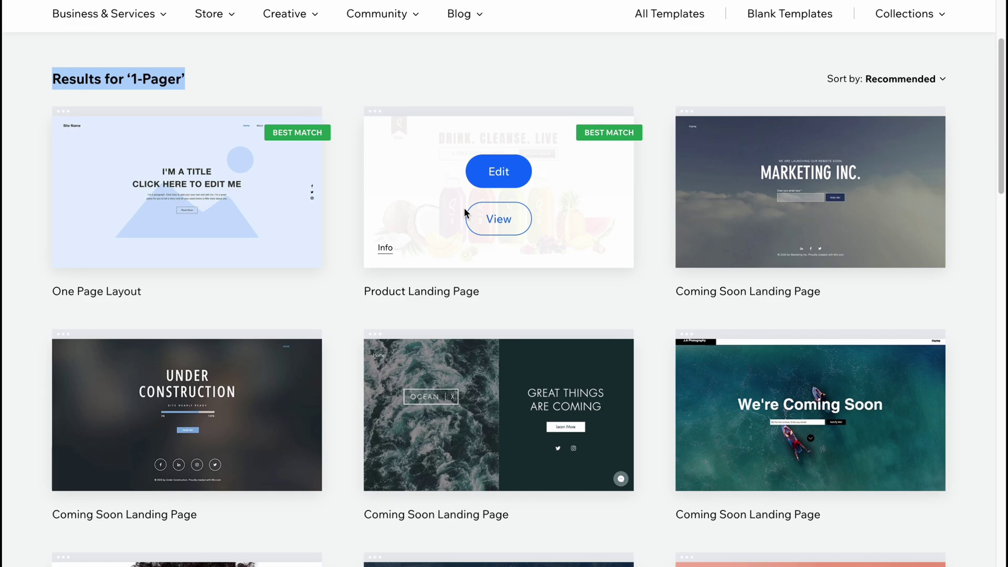
scroll(427, 208, up, 5)
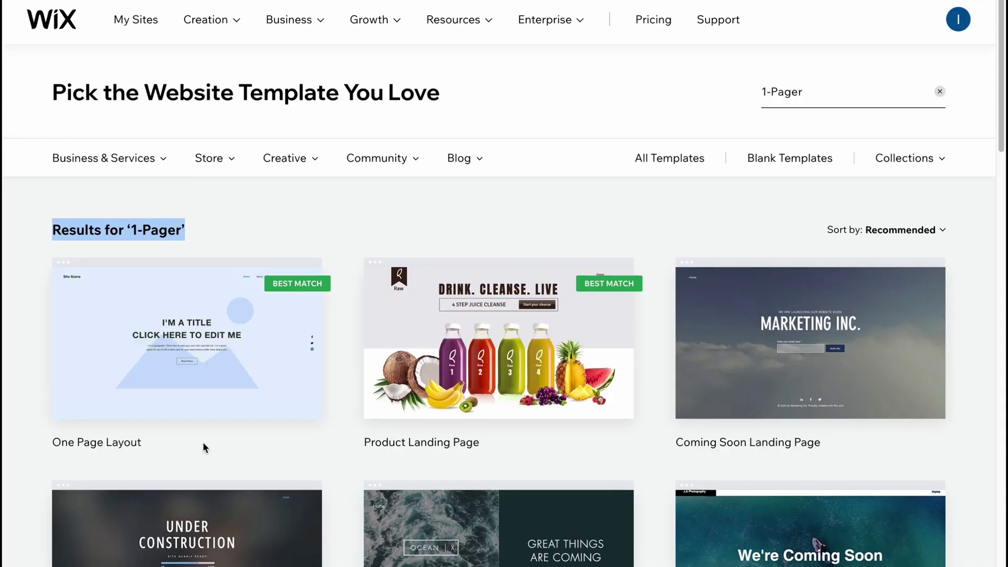
scroll(527, 214, down, 1)
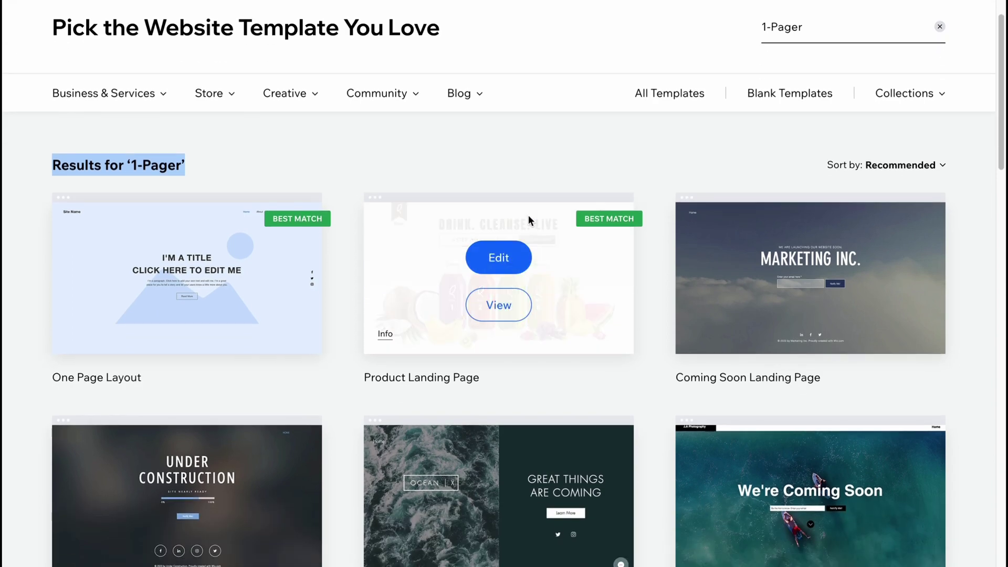
scroll(528, 216, down, 1)
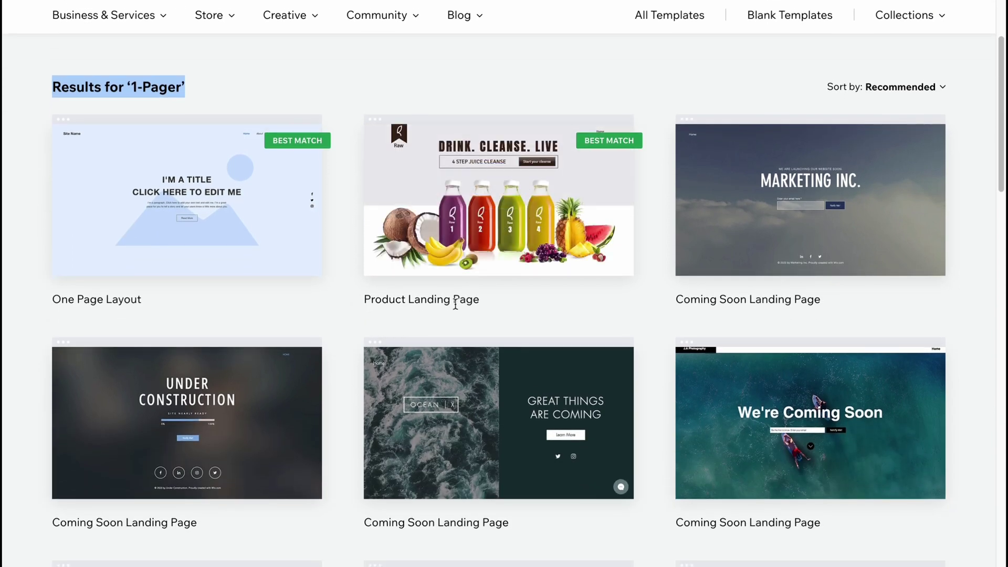
scroll(749, 309, down, 8)
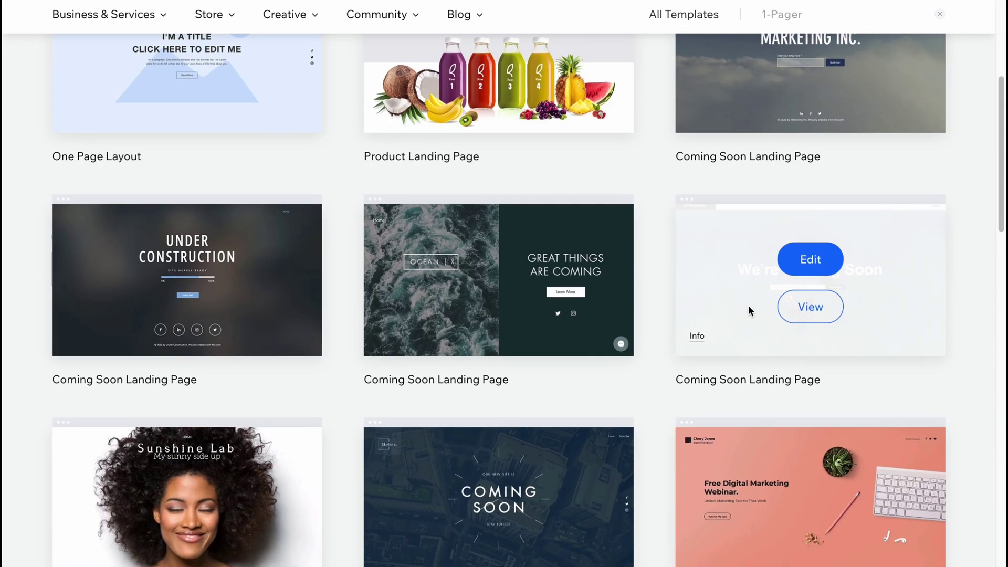
scroll(714, 307, down, 1)
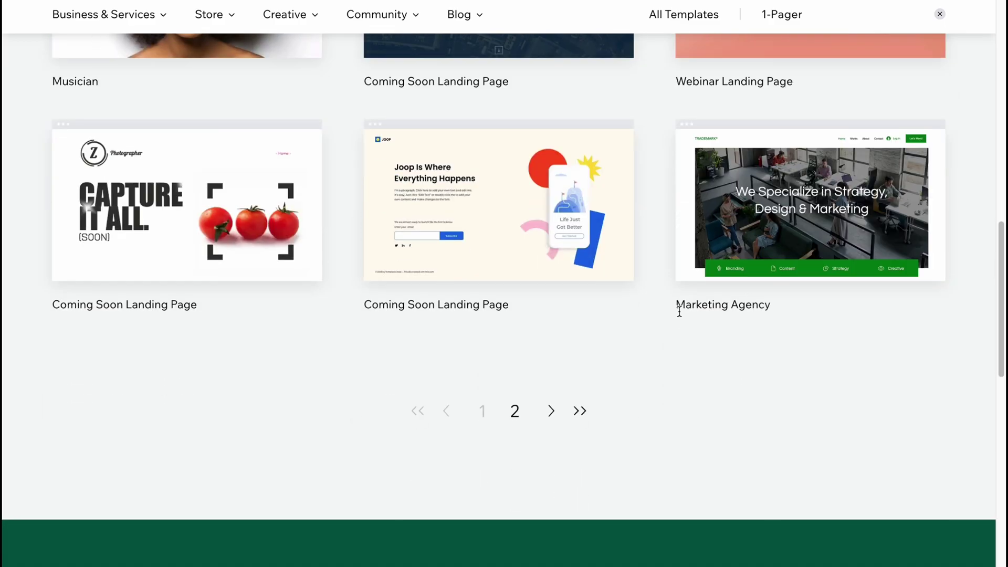
Look through the second page of 1-Pager results, then return to page one.
click(516, 417)
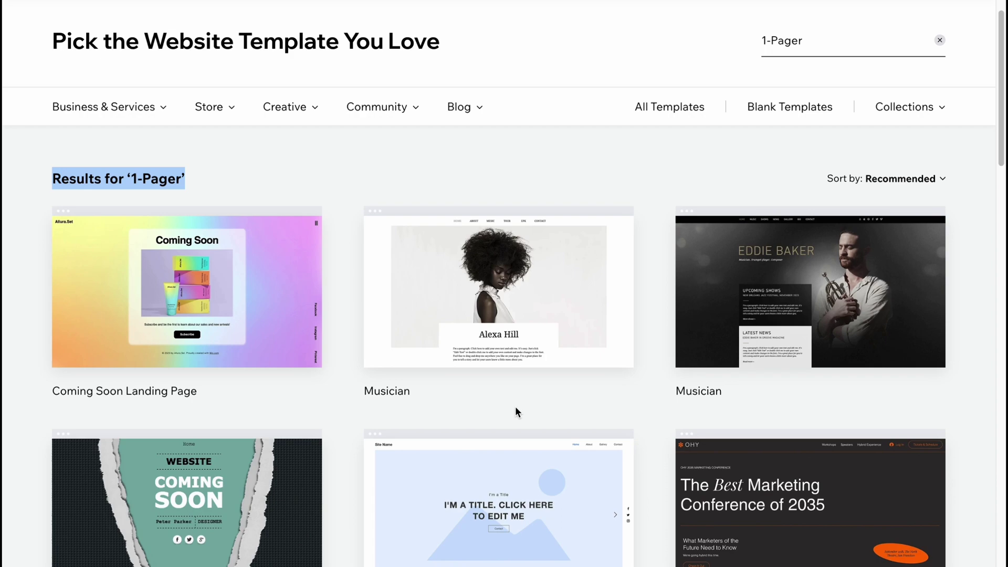
scroll(513, 402, down, 5)
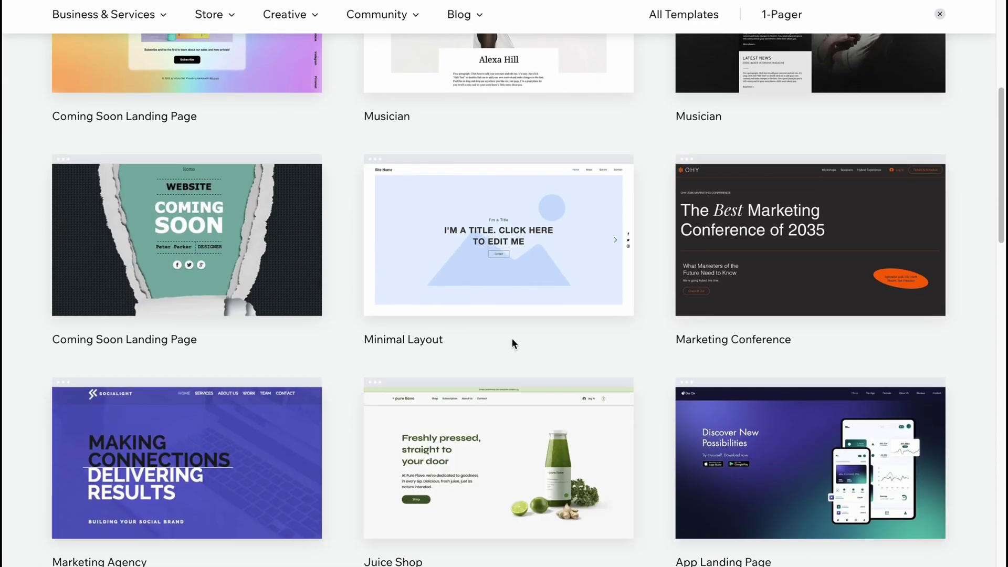
scroll(477, 331, down, 2)
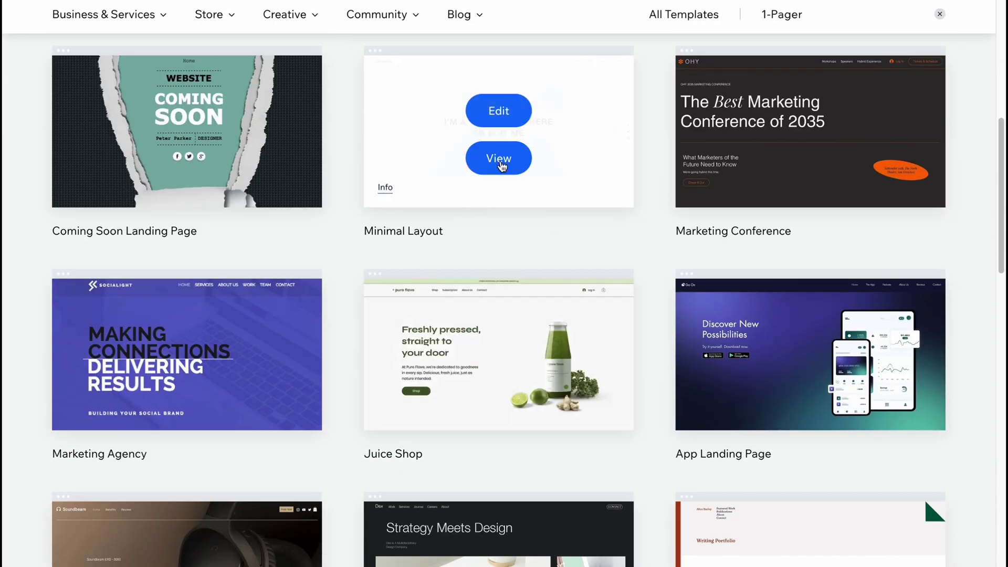
scroll(535, 236, down, 7)
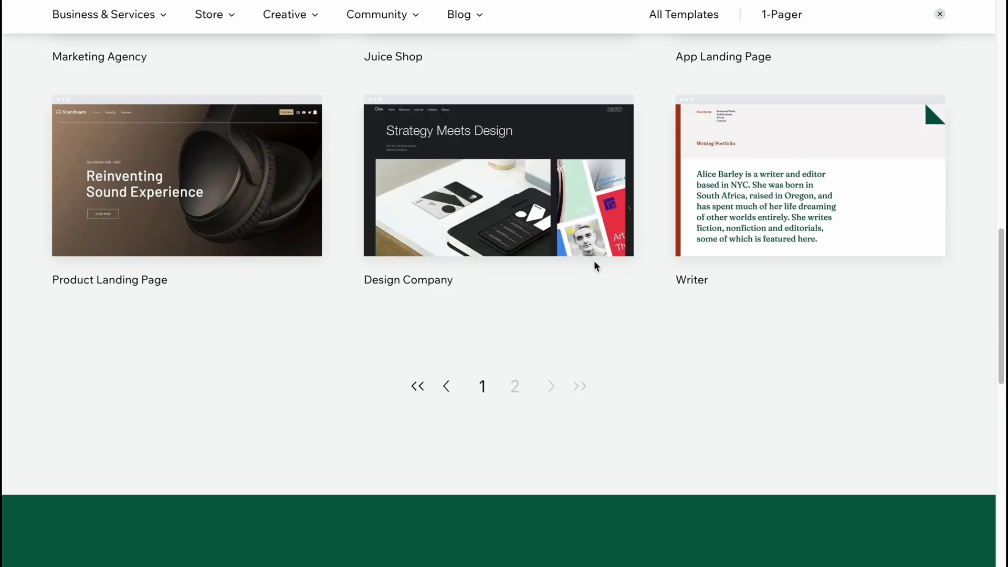
click(481, 387)
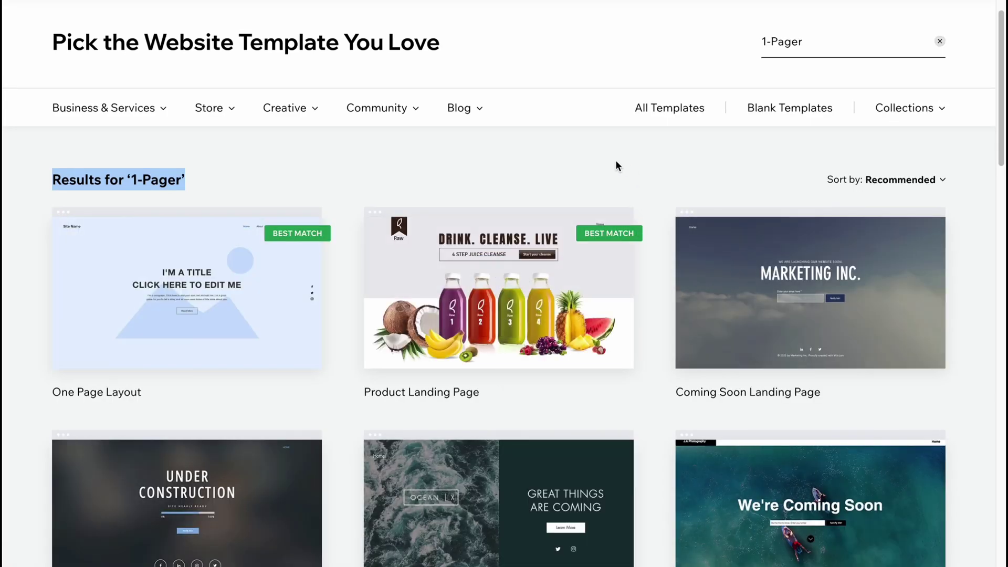
scroll(617, 166, down, 3)
mouse_move(817, 370)
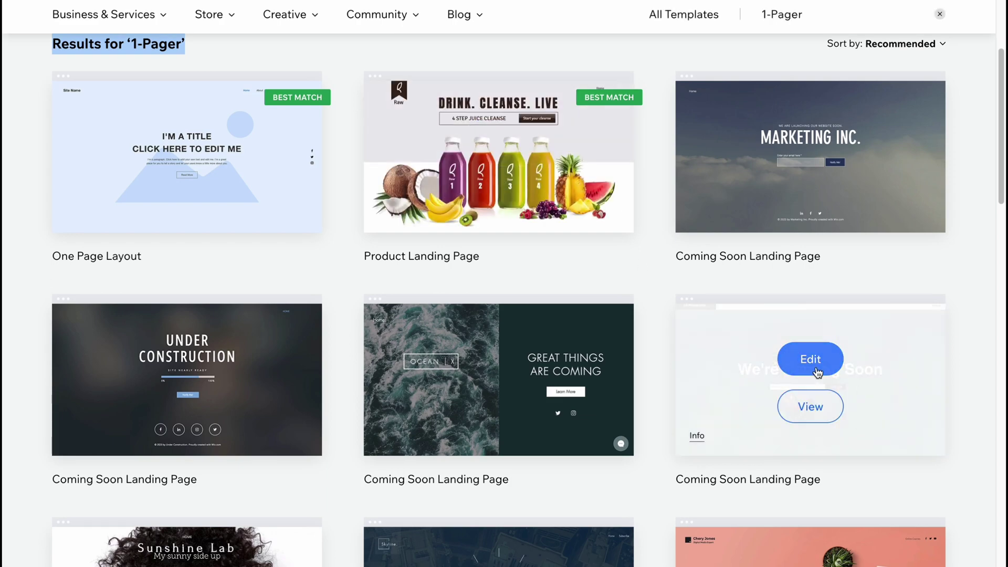
Preview the We're Coming Soon template in mobile layout, then open it in the Editor.
click(820, 413)
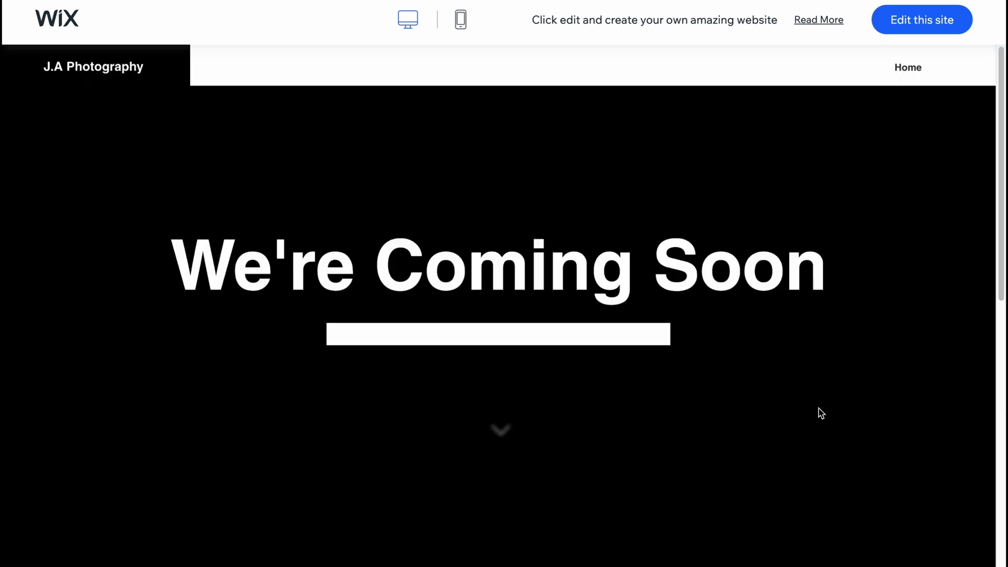
scroll(443, 184, down, 5)
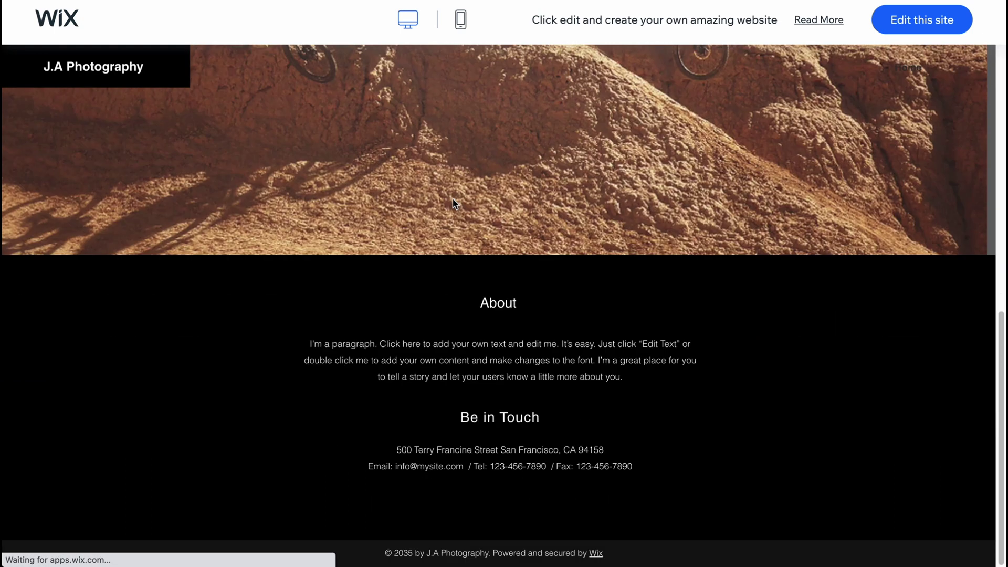
scroll(457, 209, up, 5)
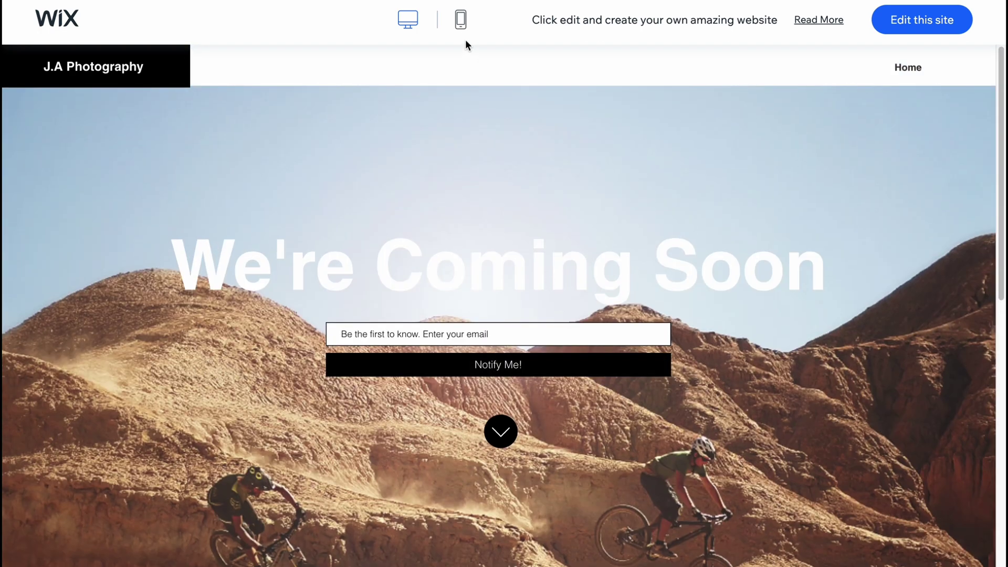
click(462, 27)
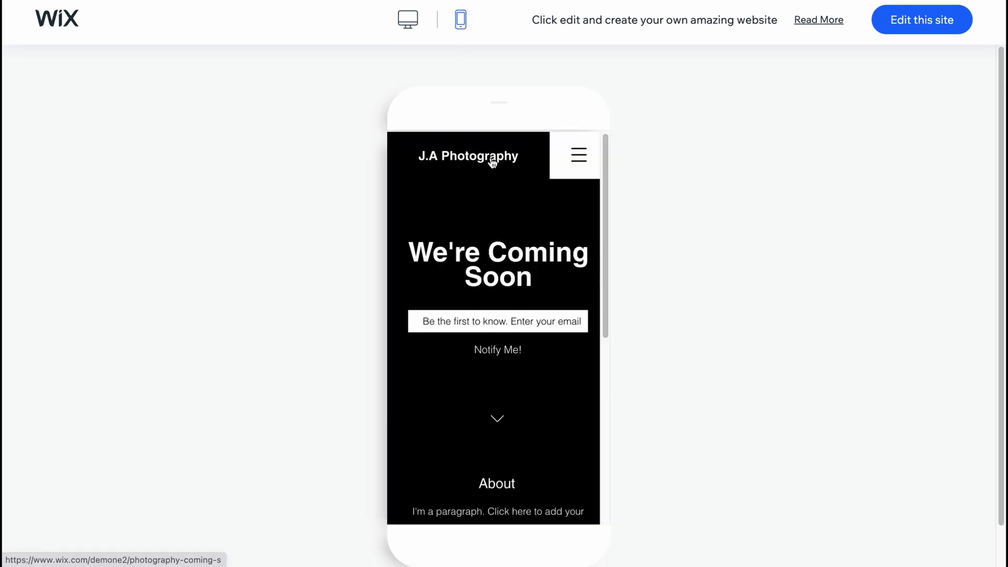
scroll(497, 303, down, 8)
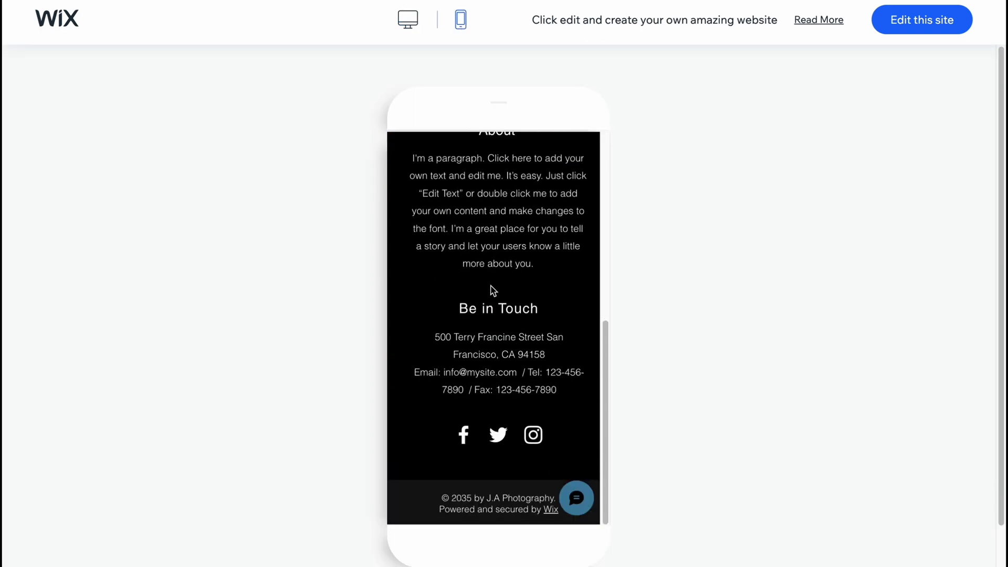
scroll(491, 289, down, 1)
scroll(491, 288, up, 9)
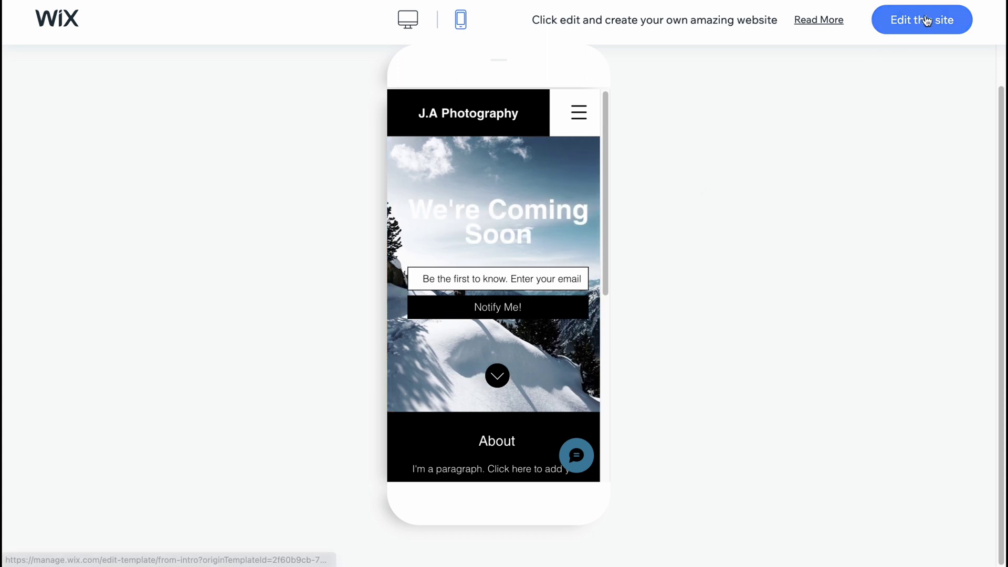
click(918, 23)
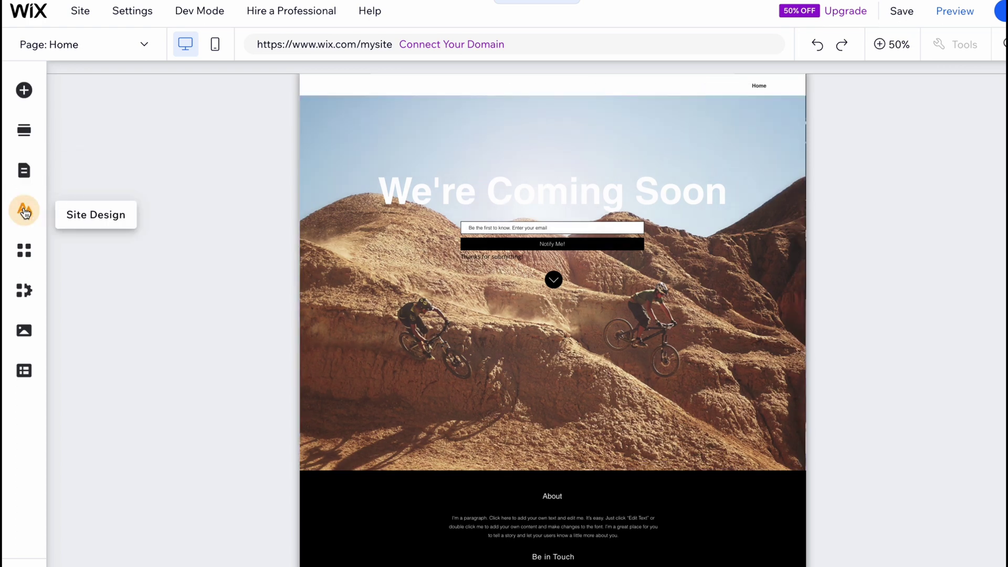
Try the Retro vibrant, Energetic, Dynamic, Nostalgic and Technical themes, then apply purple Savvy.
click(25, 212)
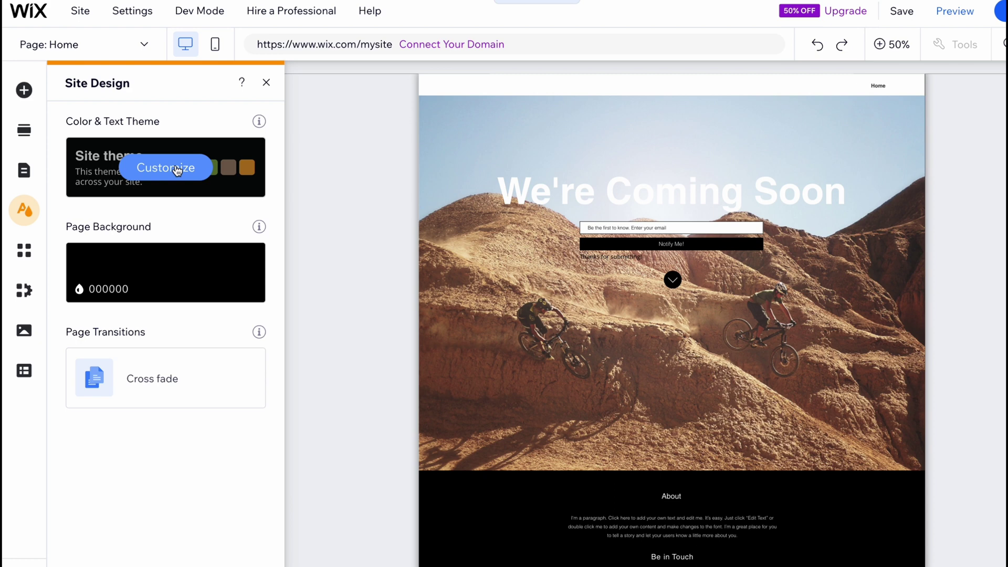
click(187, 168)
click(182, 361)
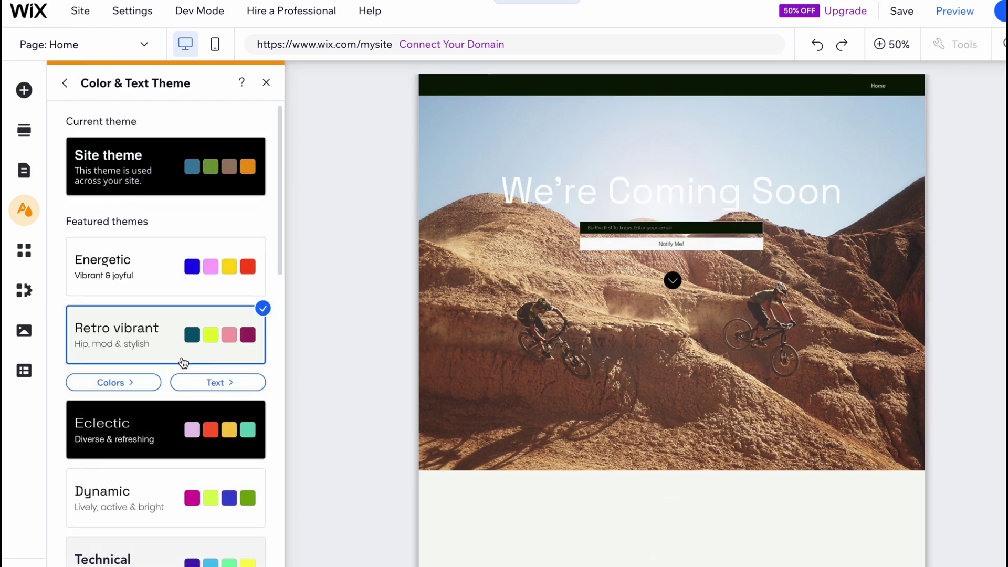
click(192, 285)
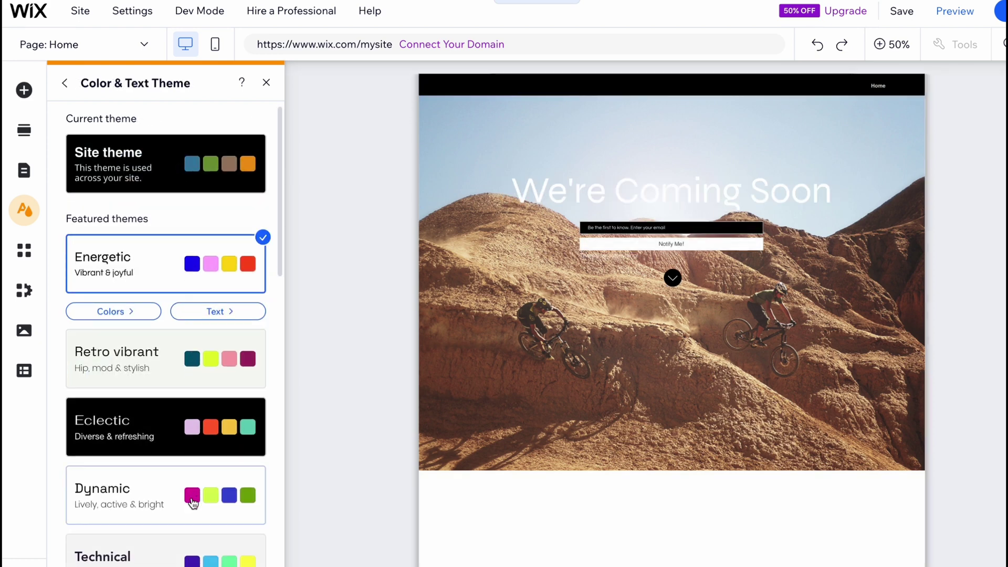
click(184, 494)
scroll(168, 462, down, 4)
click(151, 439)
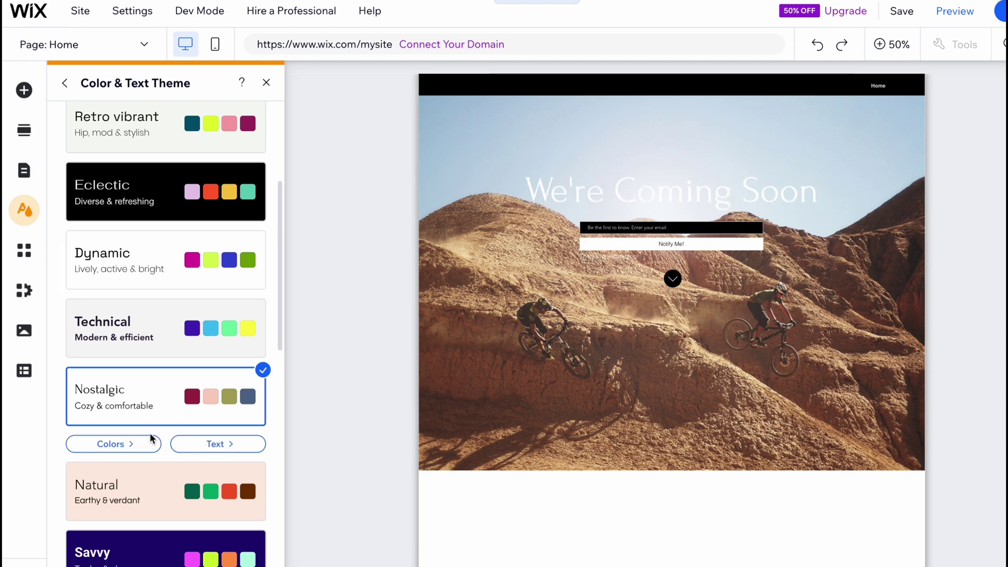
click(168, 355)
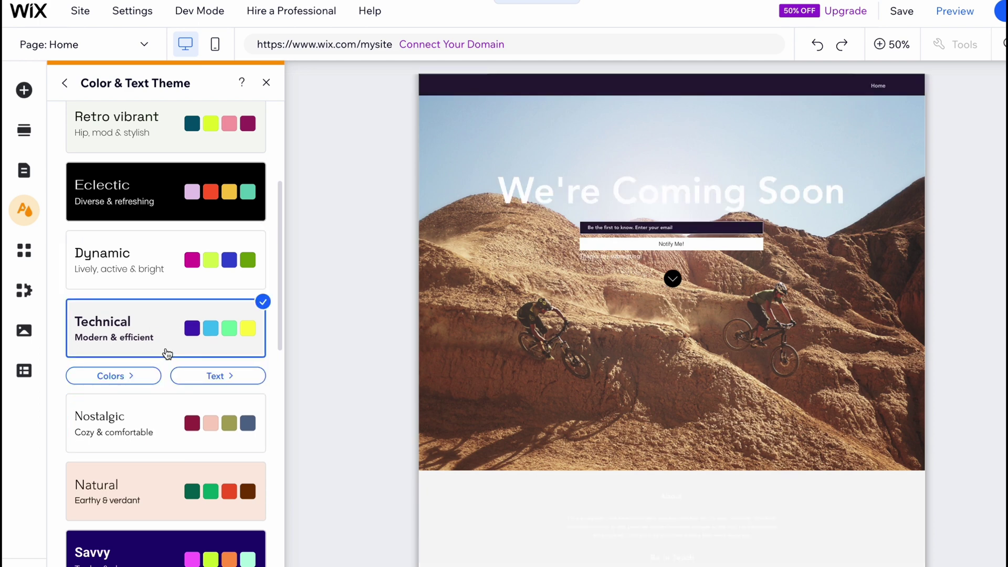
scroll(191, 472, down, 2)
click(183, 457)
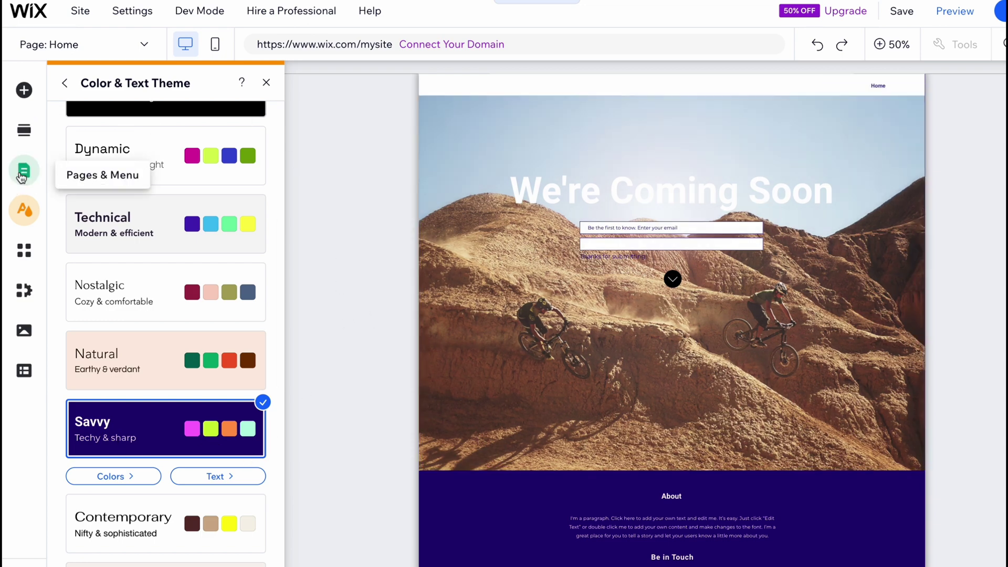
Close the Pages & Menu list and zoom the Home page out to 50% to review it.
click(22, 173)
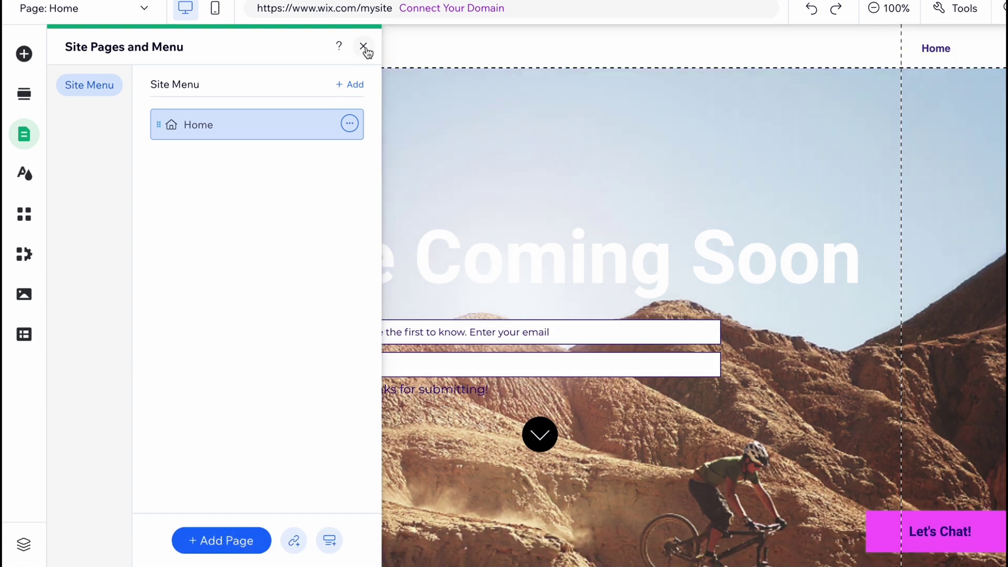
click(363, 46)
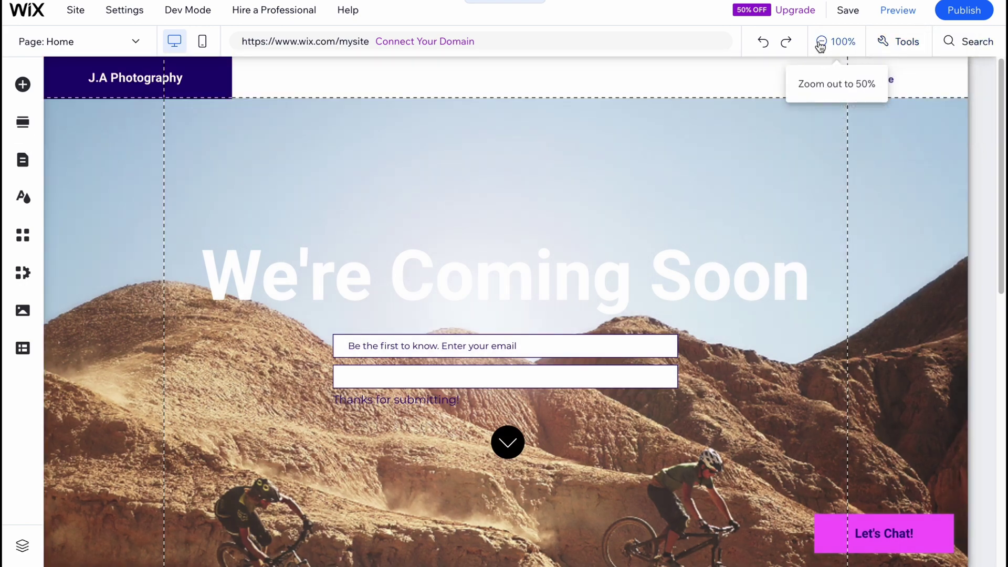
click(837, 52)
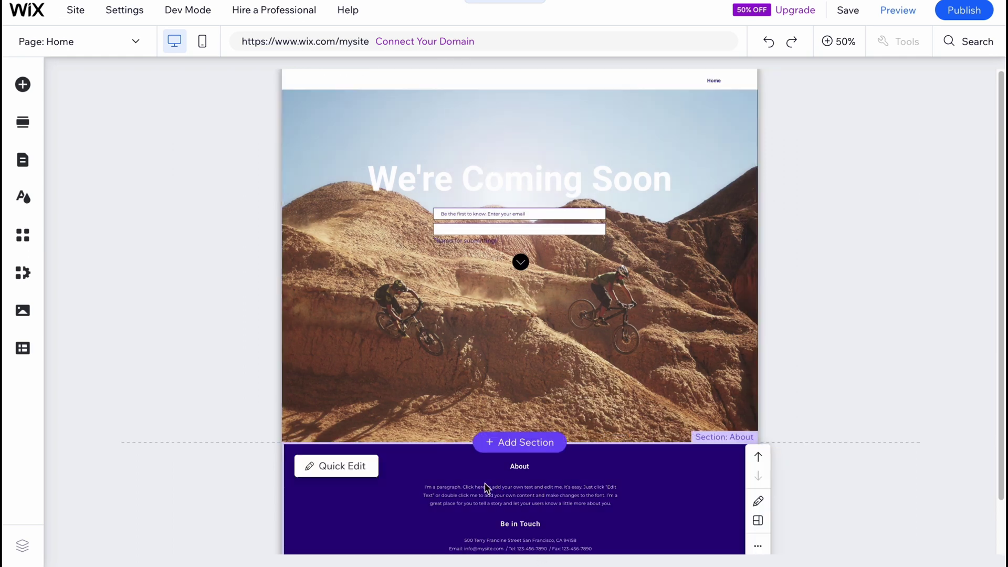
scroll(504, 496, down, 1)
scroll(504, 496, down, 1)
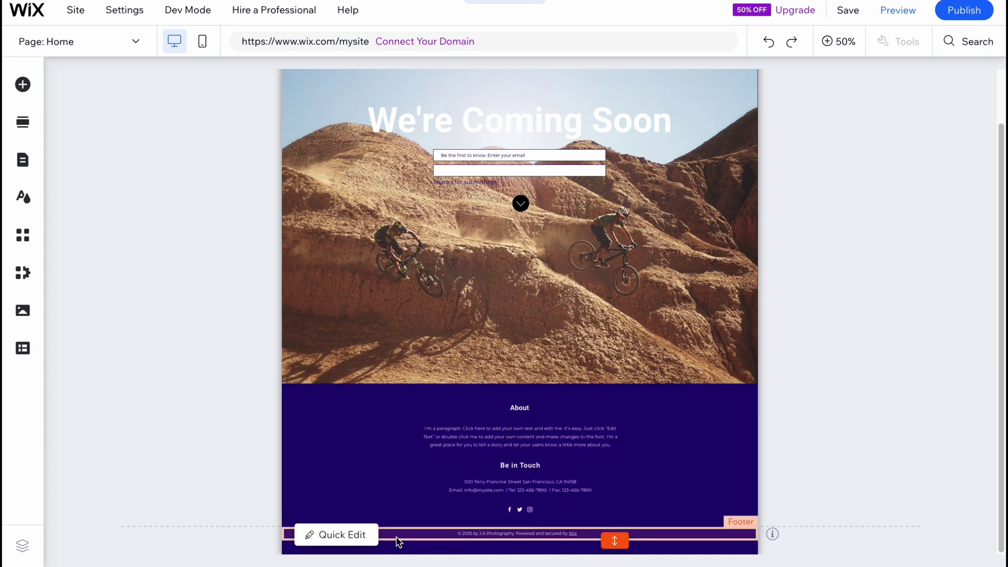
scroll(842, 194, up, 1)
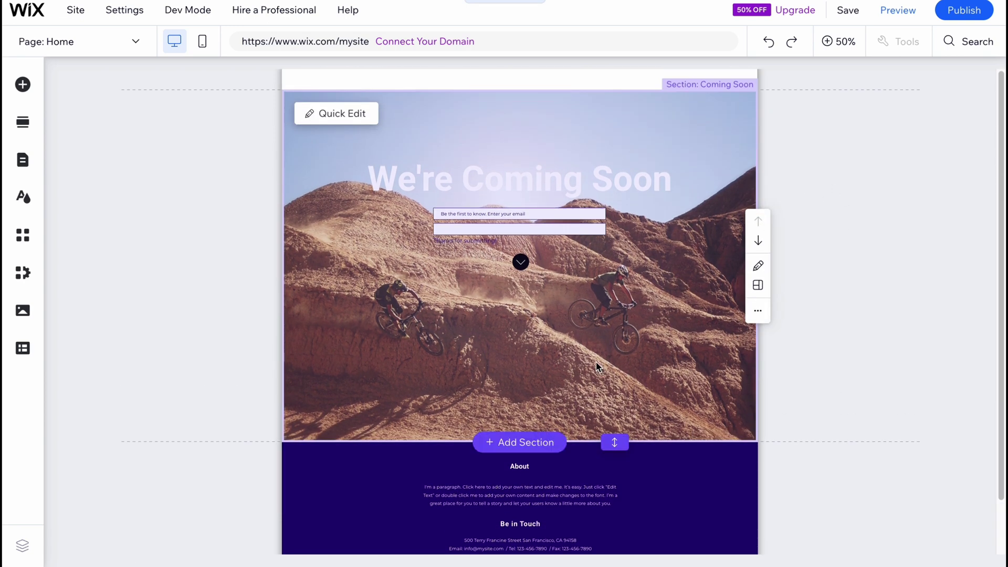
Add the desert Contact section template below the hero and zoom out to 50%.
click(517, 444)
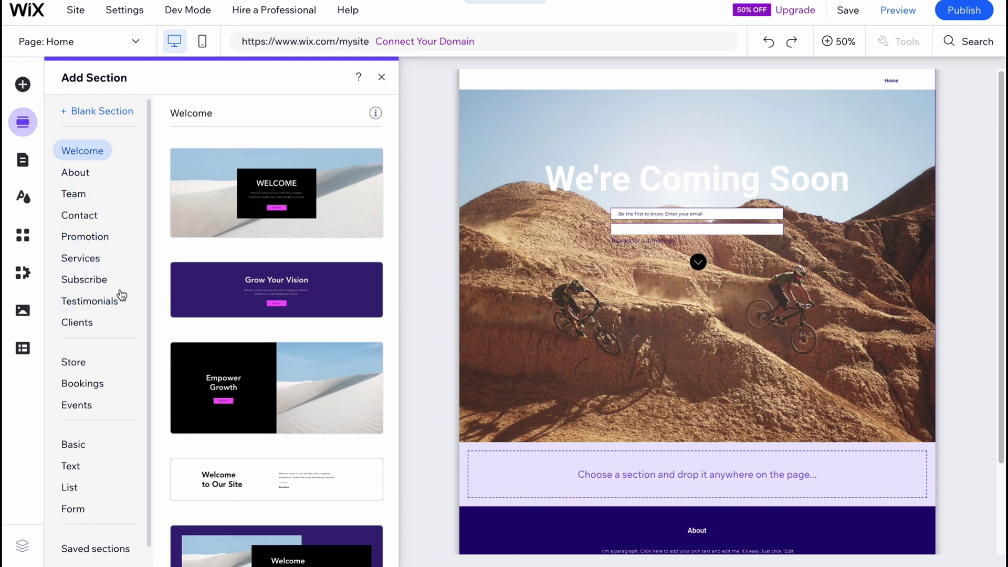
click(87, 212)
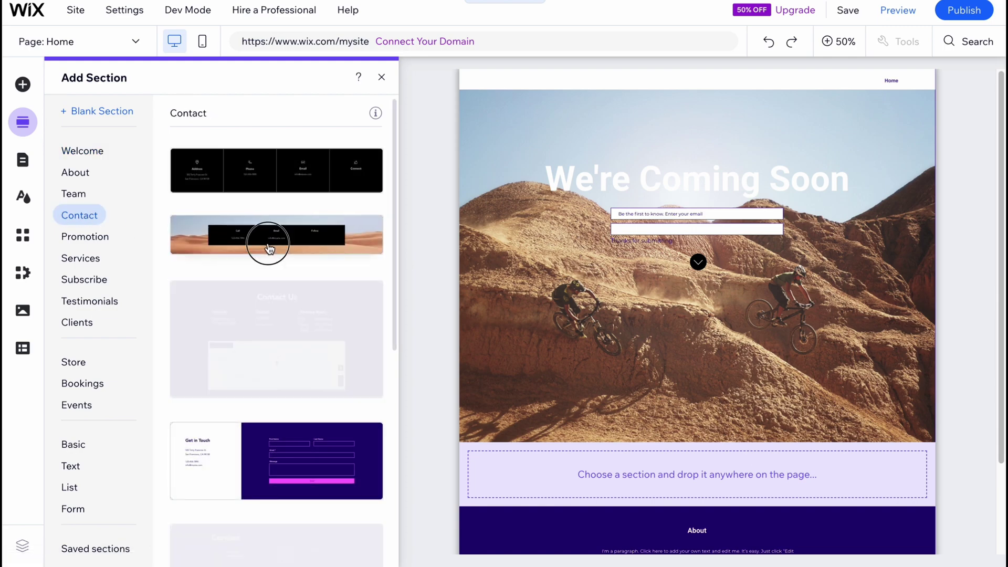
click(268, 241)
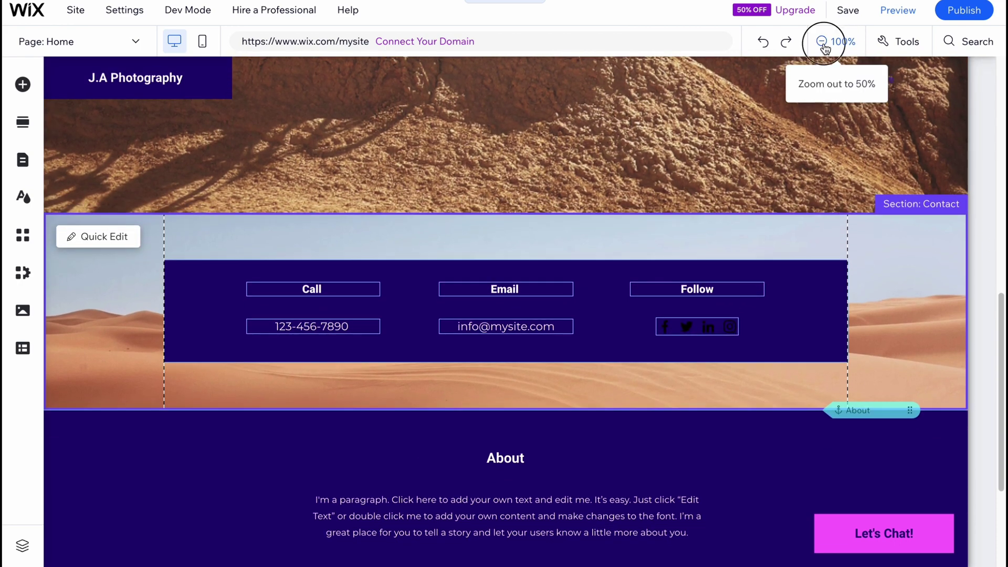
click(823, 46)
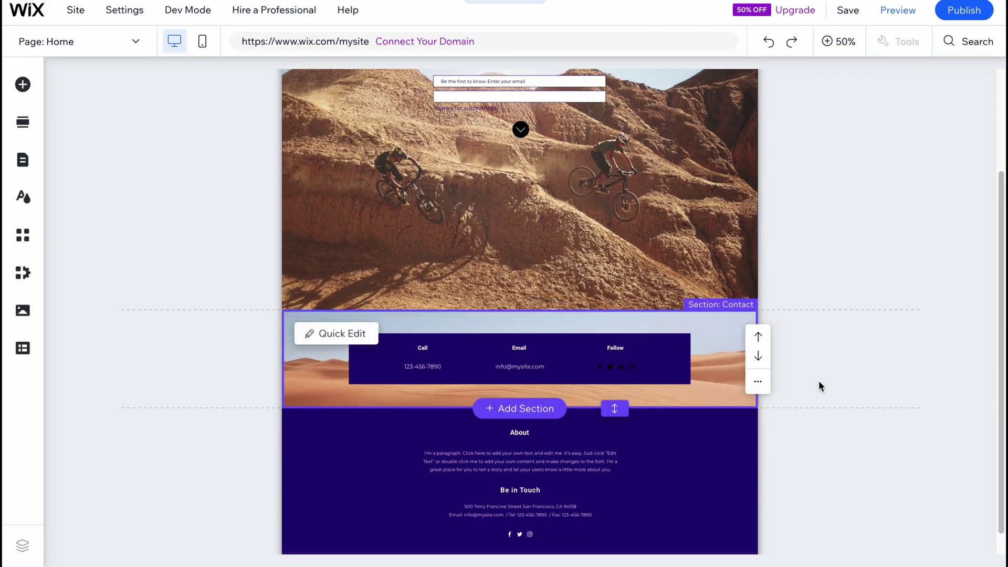
Move the Contact section below the About section and zoom in on it.
click(758, 358)
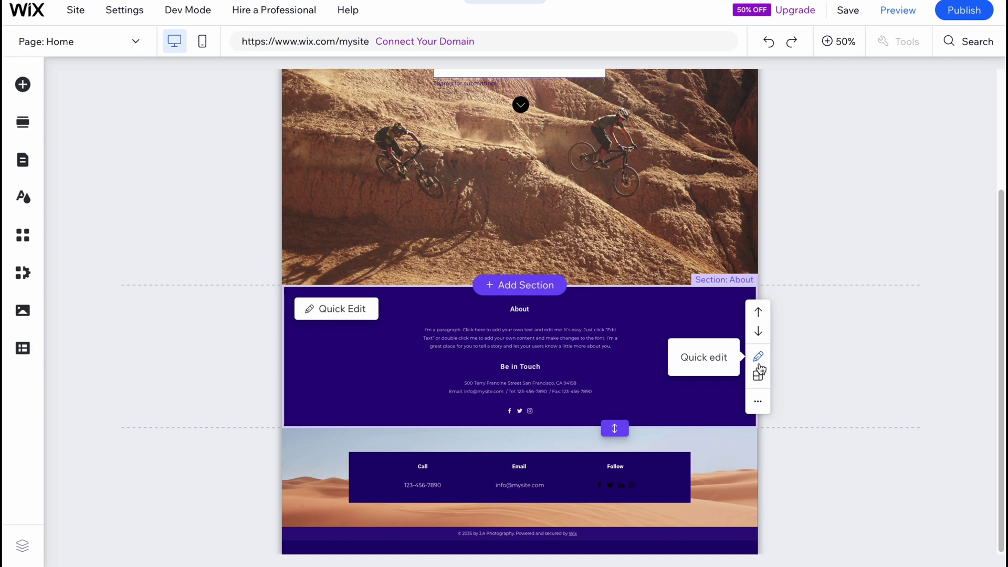
click(671, 432)
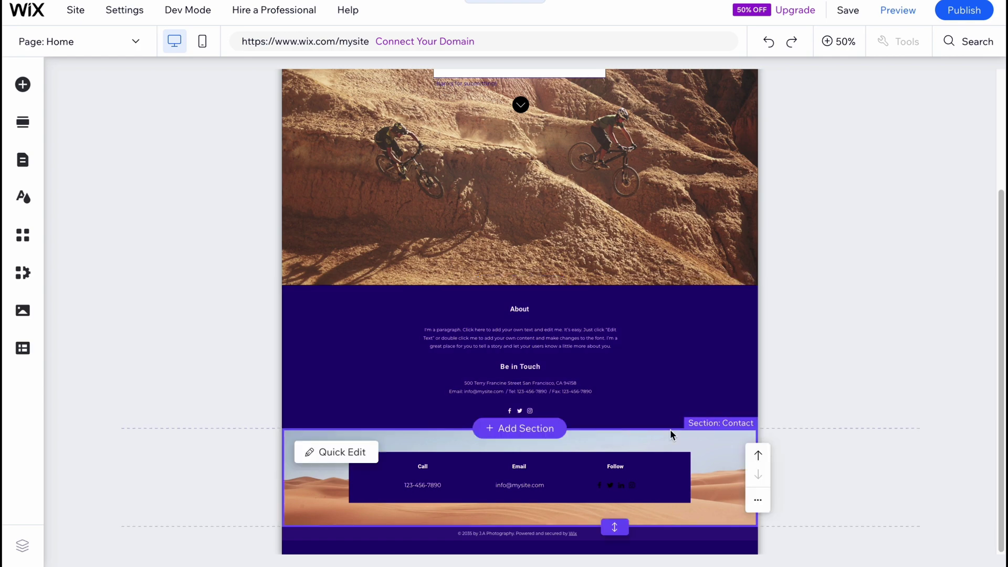
click(317, 479)
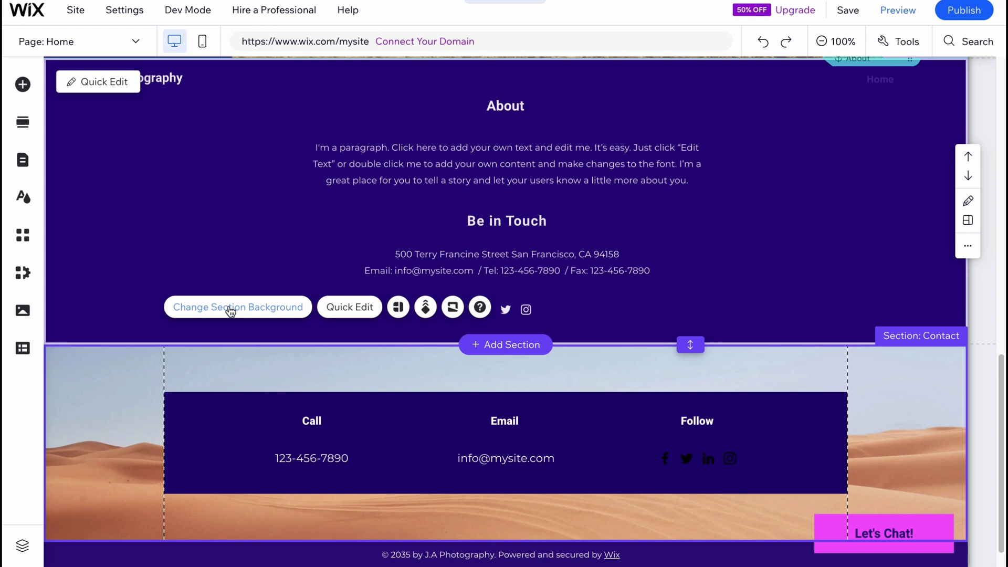
Replace the Contact section background with the 'Restaurant by the Beach' image.
click(230, 306)
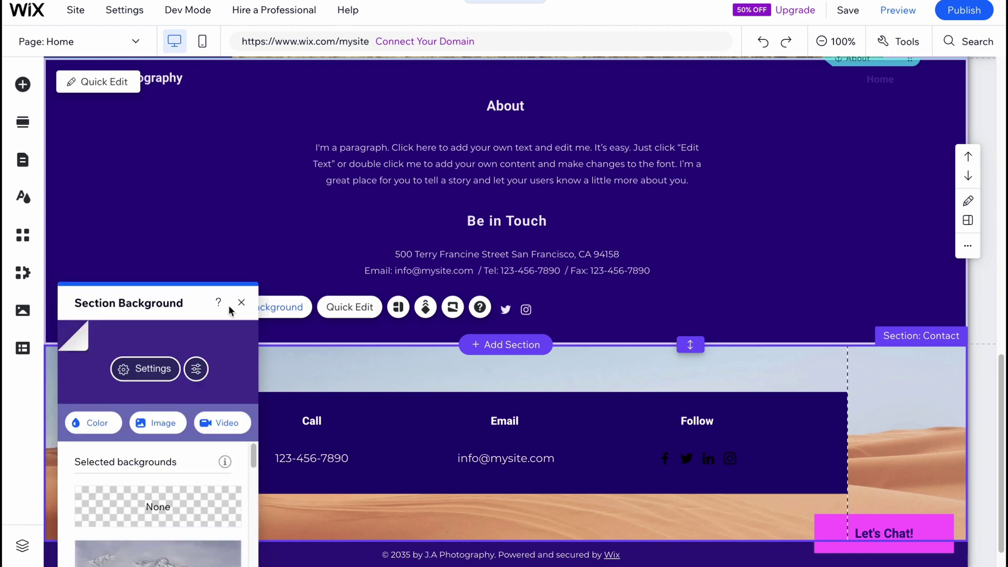
click(152, 432)
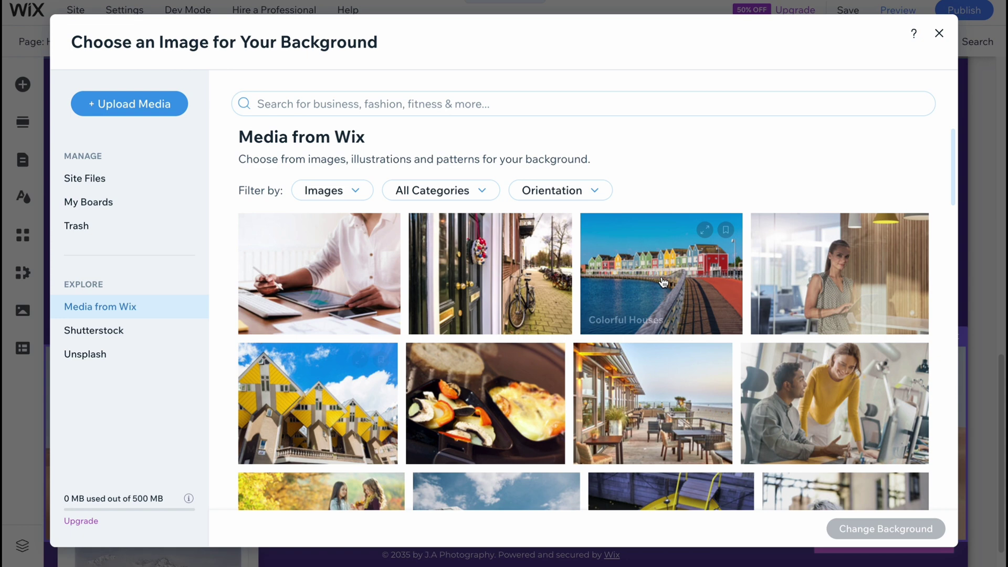
scroll(628, 393, down, 1)
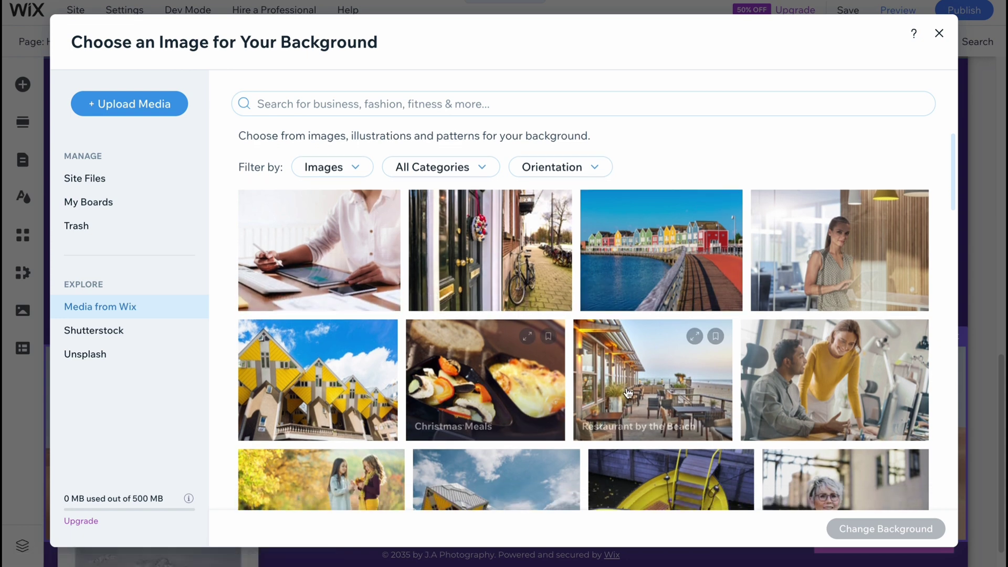
click(640, 384)
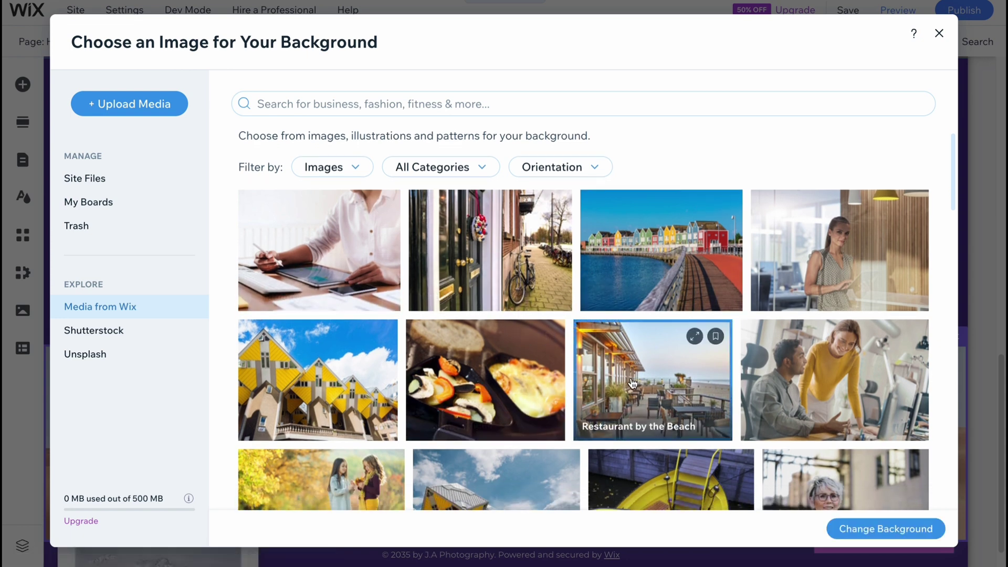
double_click(632, 383)
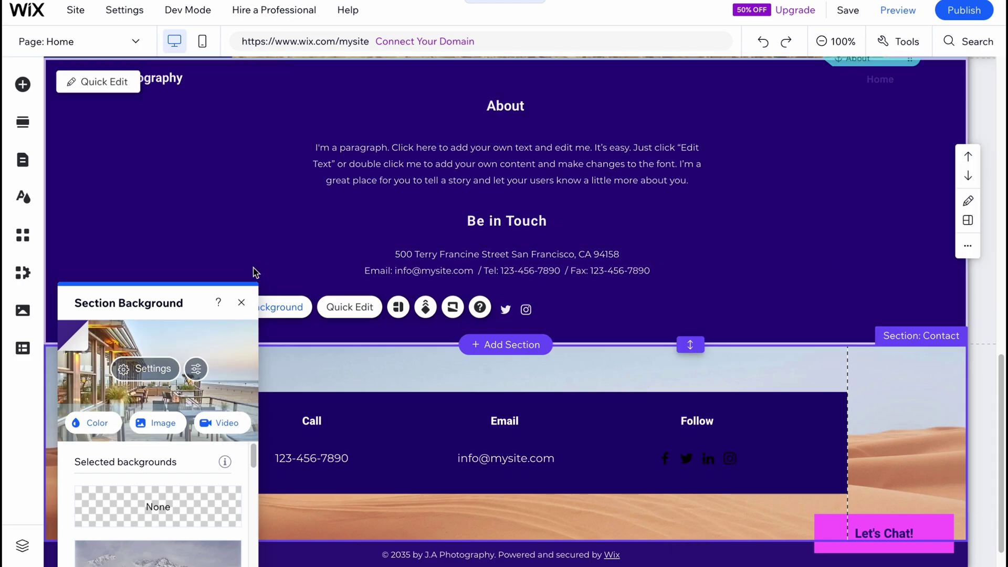
click(241, 302)
Inspect the Coming Soon section's elements: heading, subscribers form, background gallery and thank-you text.
scroll(396, 362, up, 1)
scroll(398, 366, down, 2)
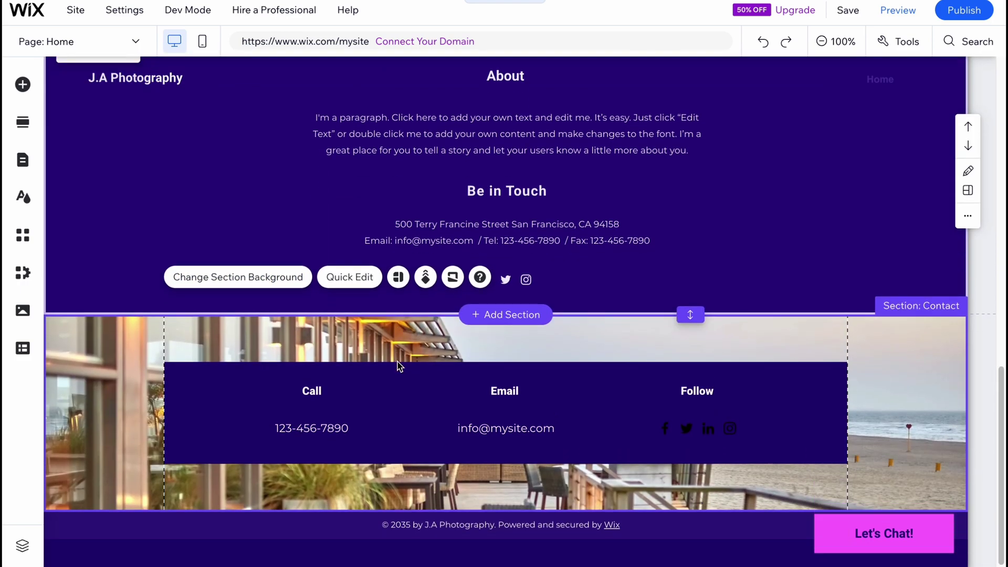
scroll(397, 366, up, 10)
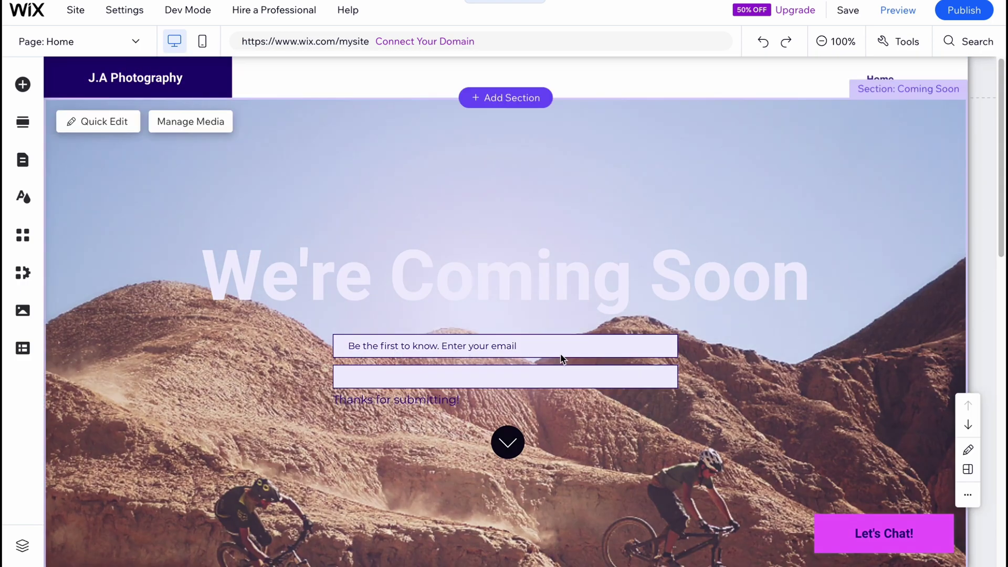
scroll(562, 359, down, 2)
scroll(325, 341, up, 2)
click(357, 282)
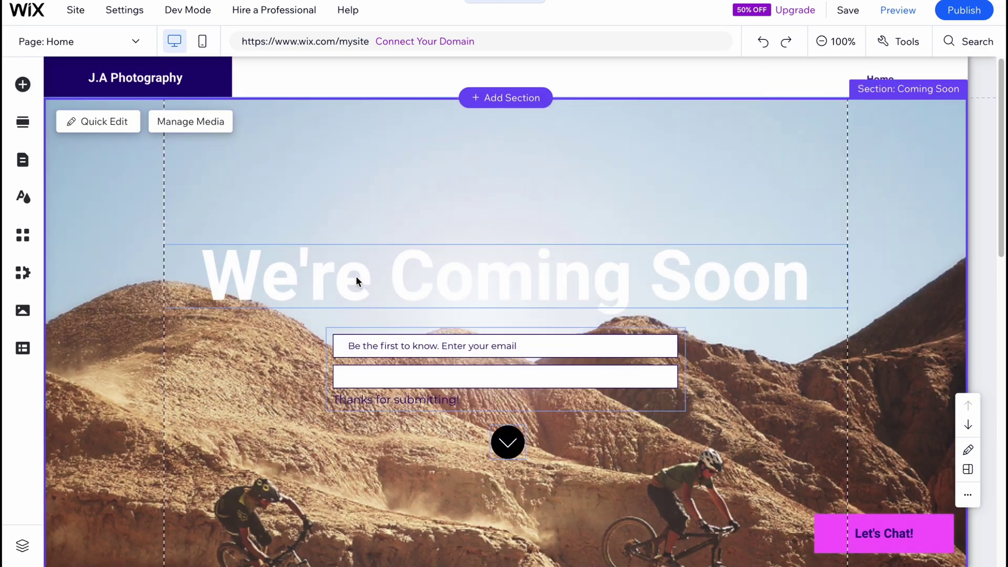
click(356, 282)
click(390, 348)
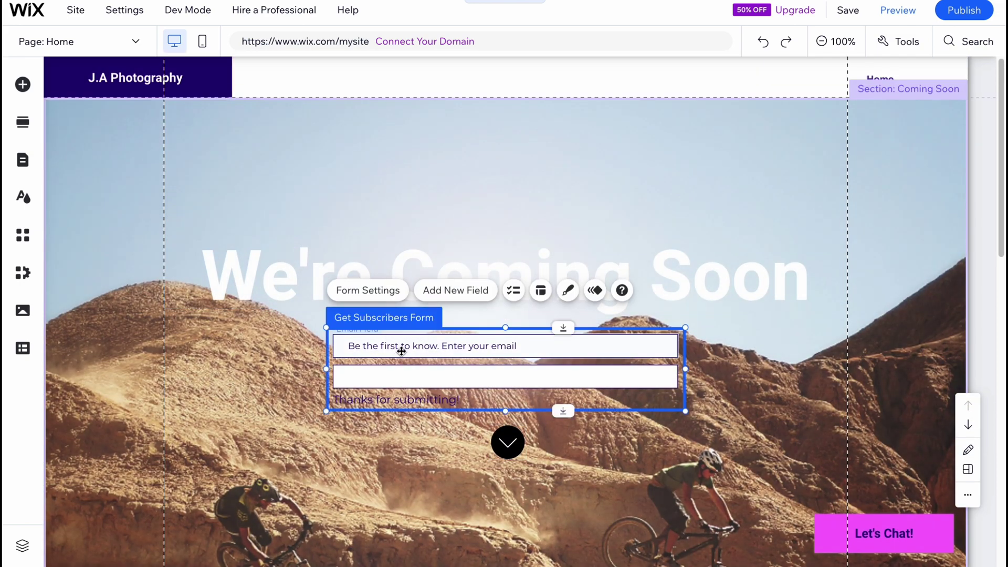
click(372, 468)
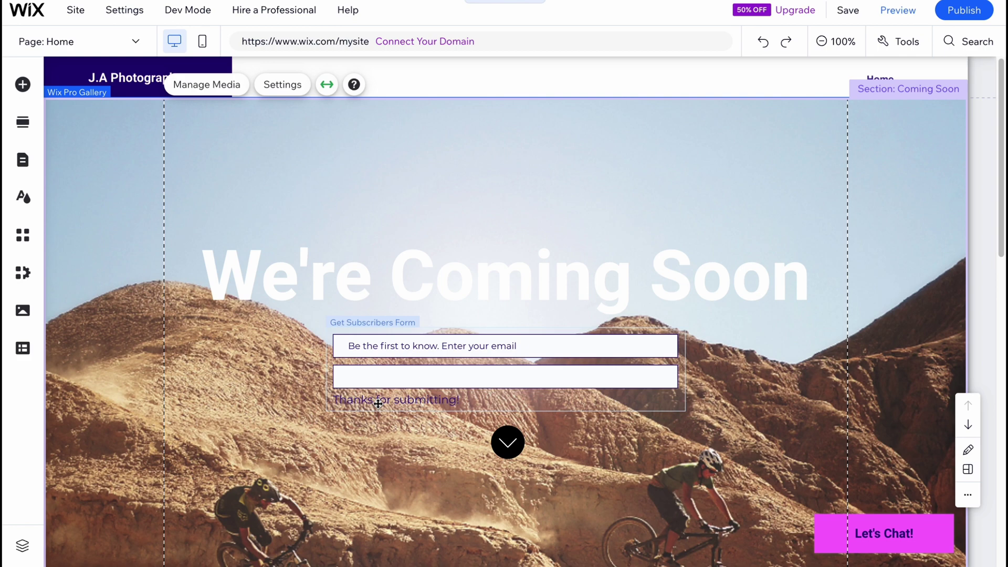
click(391, 368)
click(395, 400)
drag(399, 462, 409, 490)
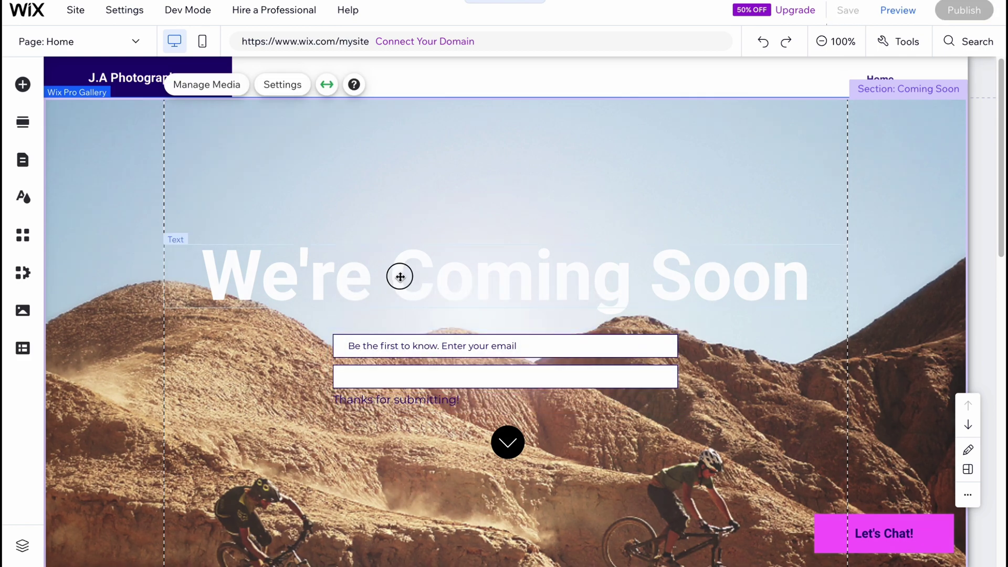
Make the We're Coming Soon heading bold and dark green-grey #2E3F39.
click(406, 279)
double_click(404, 282)
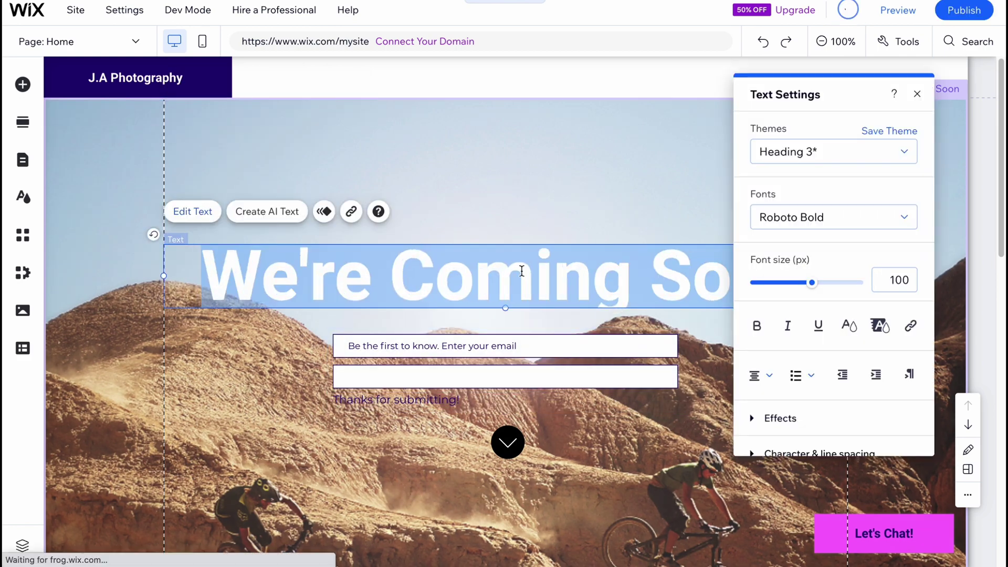
click(187, 214)
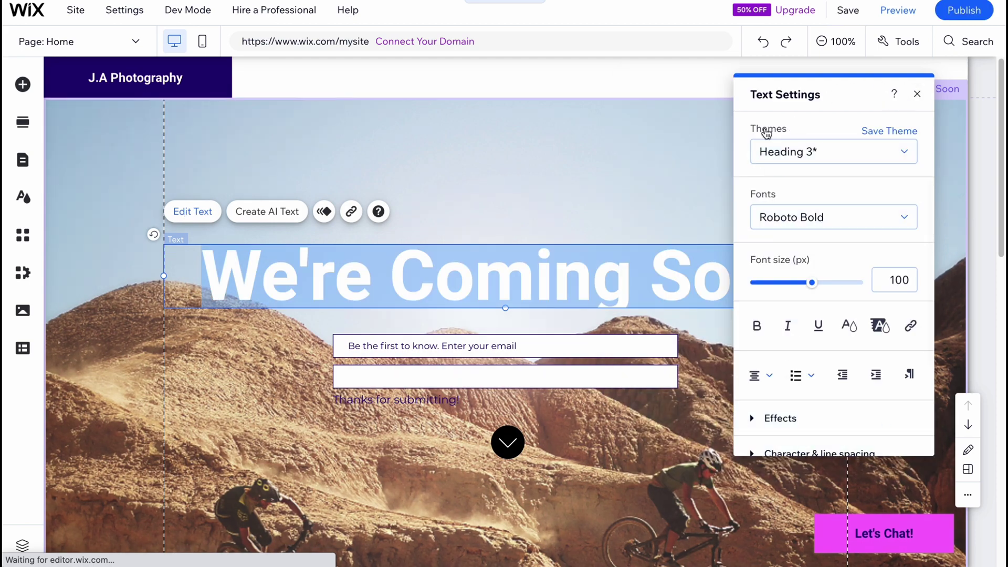
click(757, 325)
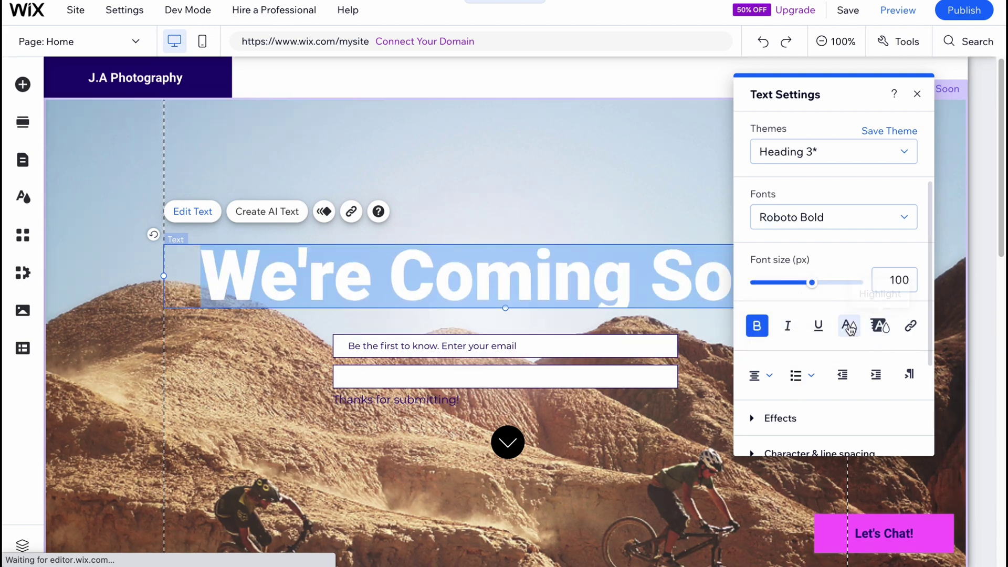
click(849, 325)
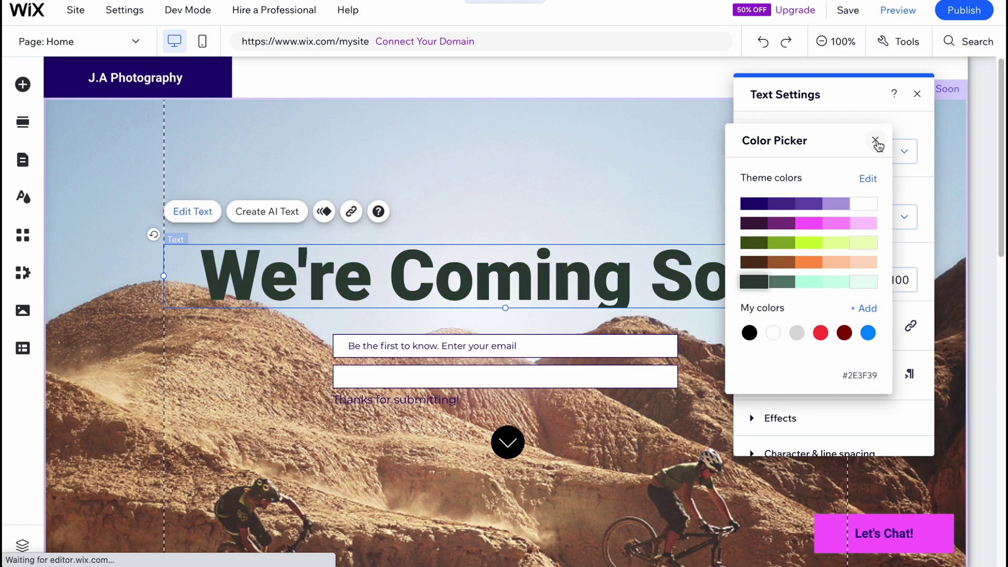
click(875, 140)
click(518, 117)
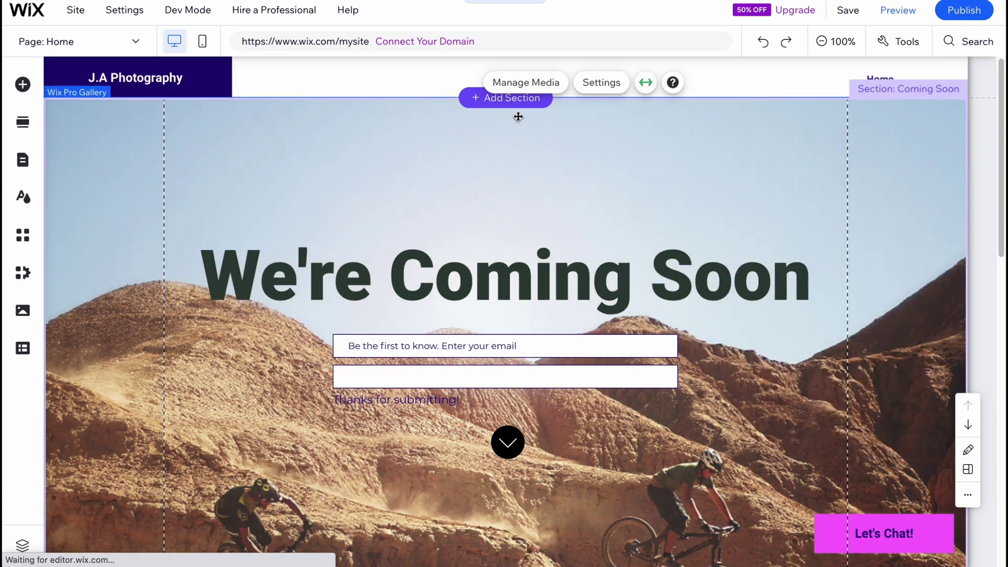
Browse the Add Elements categories: text, image, button, strip, decorative and events.
click(22, 84)
click(83, 136)
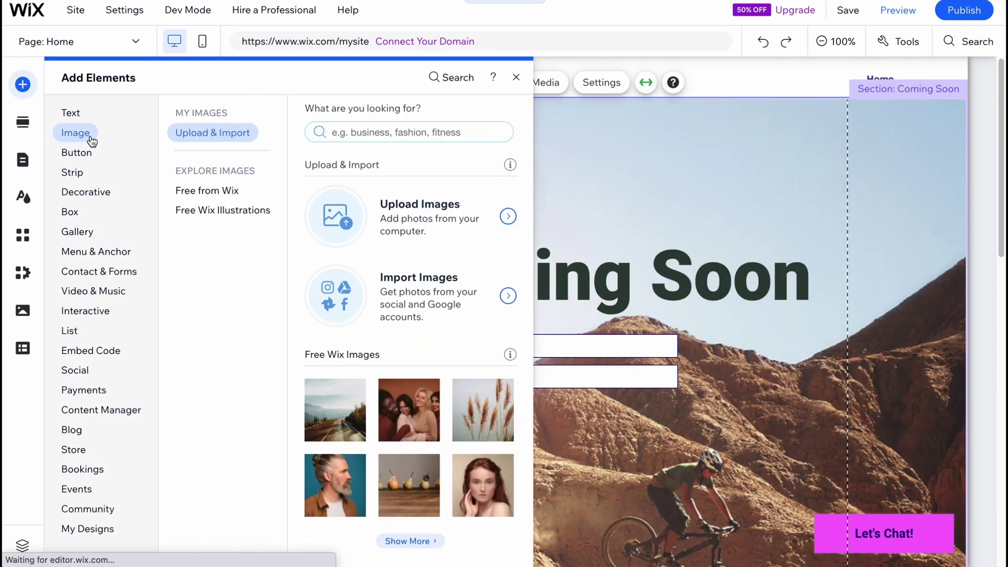
click(80, 173)
click(81, 192)
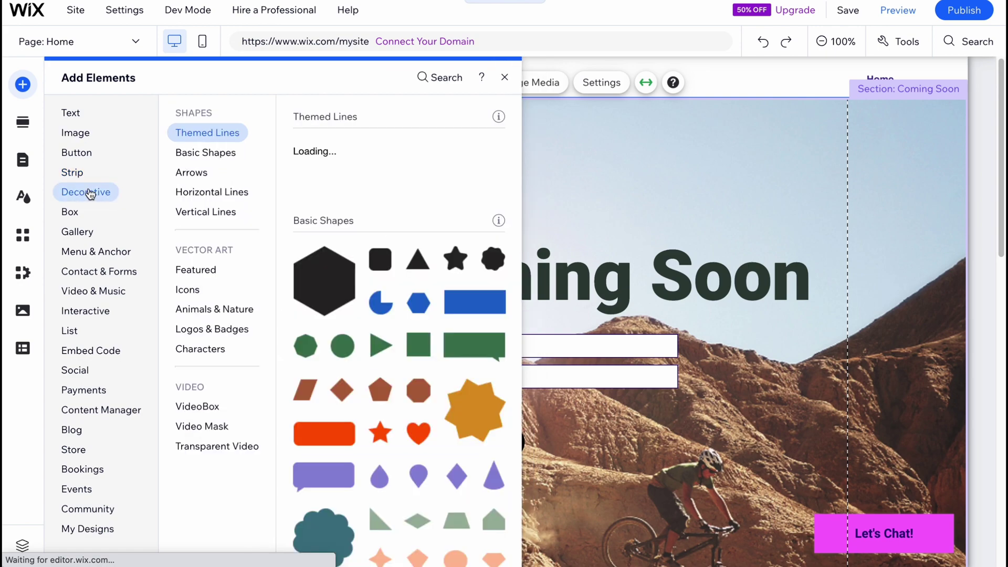
click(72, 114)
click(75, 133)
click(76, 152)
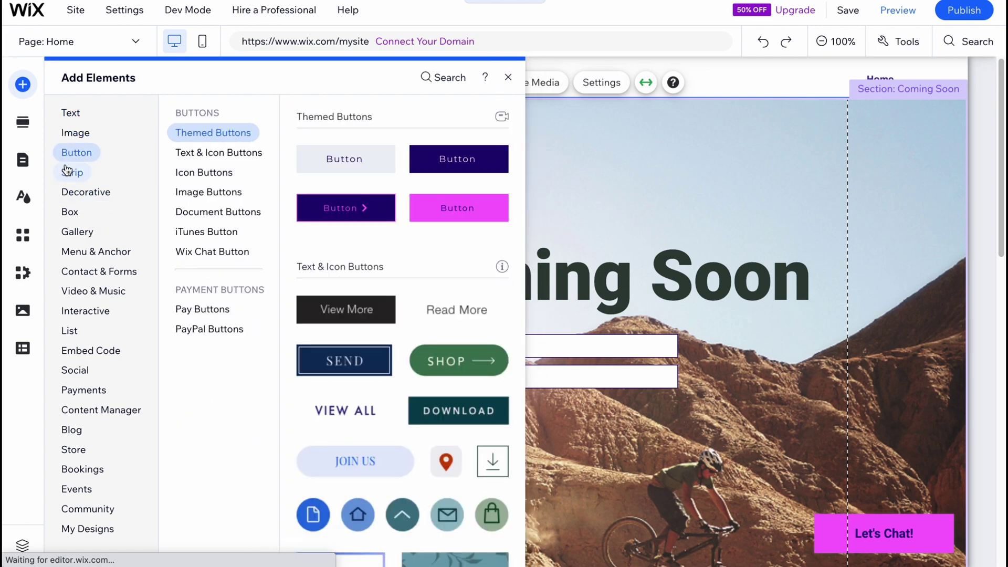
click(72, 172)
click(84, 192)
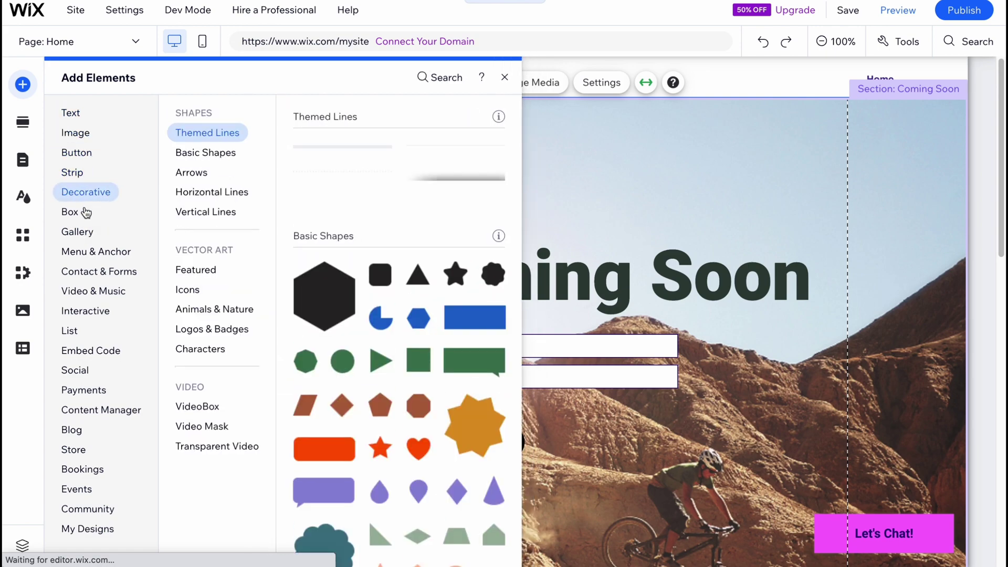
click(89, 488)
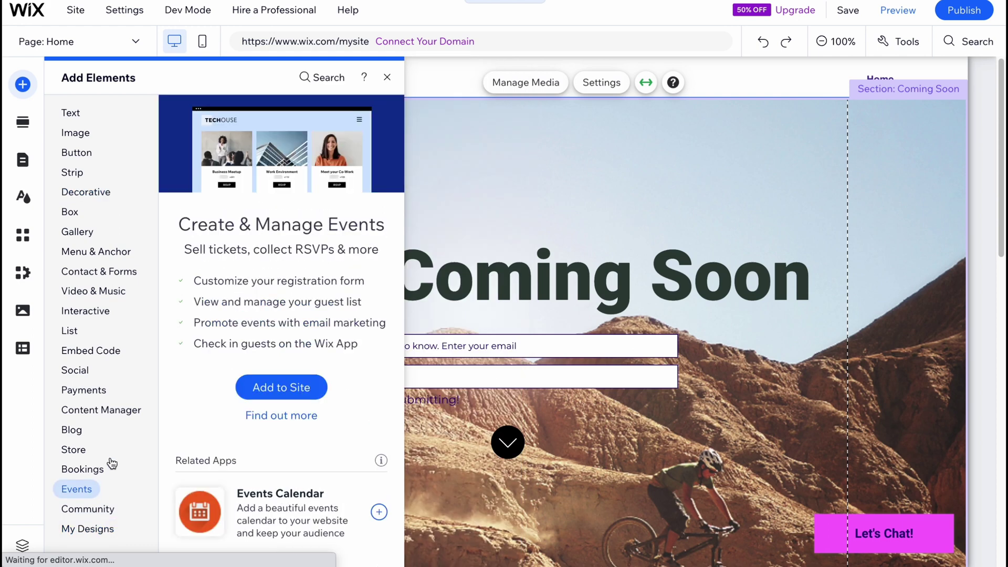
Add a light themed button and place it below the down-arrow.
click(80, 157)
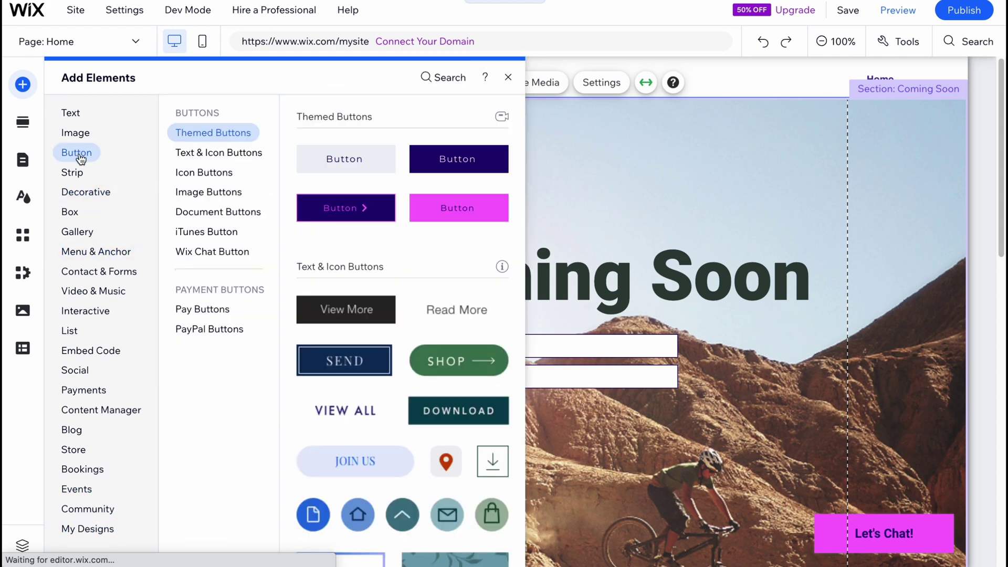
click(345, 159)
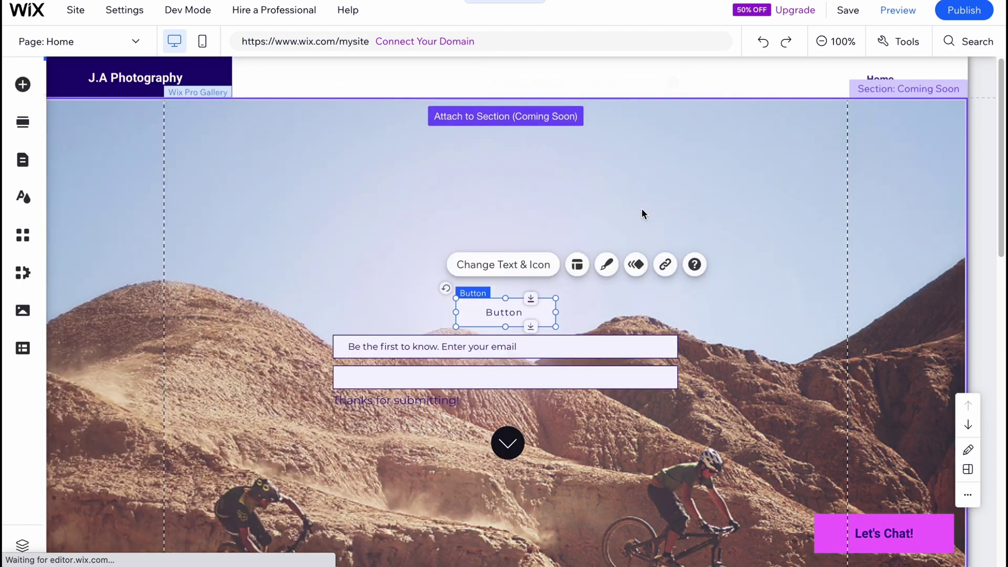
drag(499, 313, 504, 475)
scroll(514, 298, down, 3)
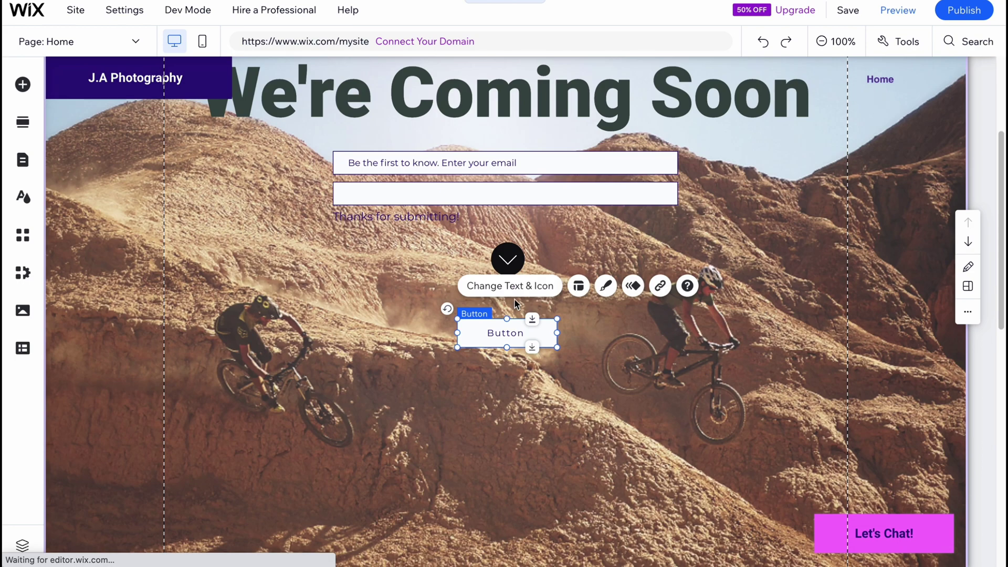
click(514, 291)
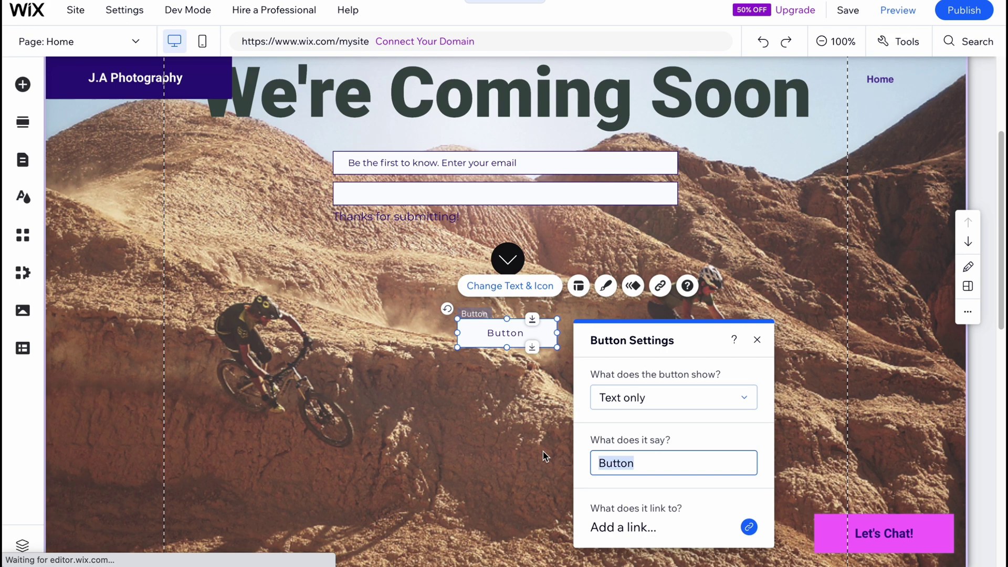
Relabel the button 'Hi' and link it to the top of the page.
text(Hi)
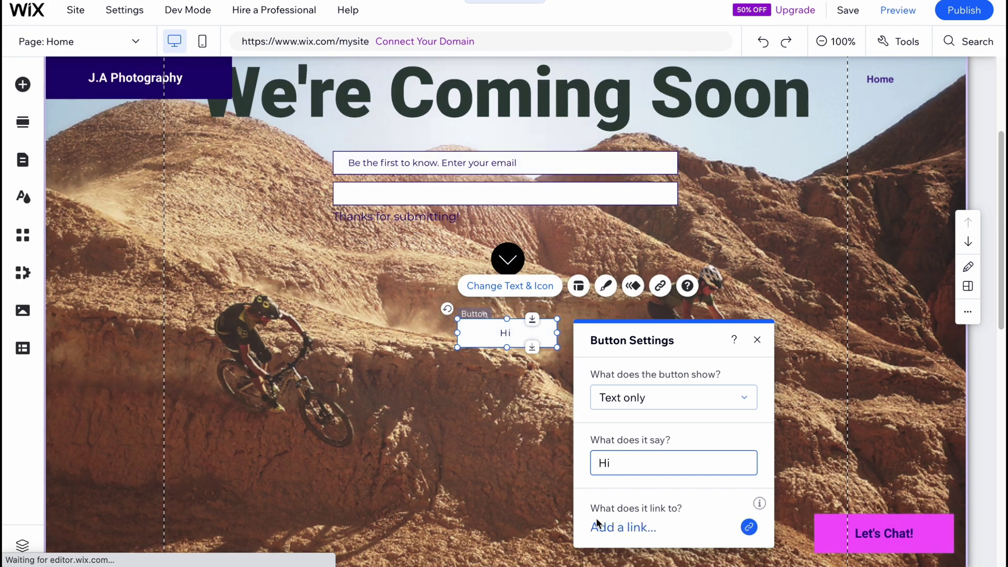
click(749, 528)
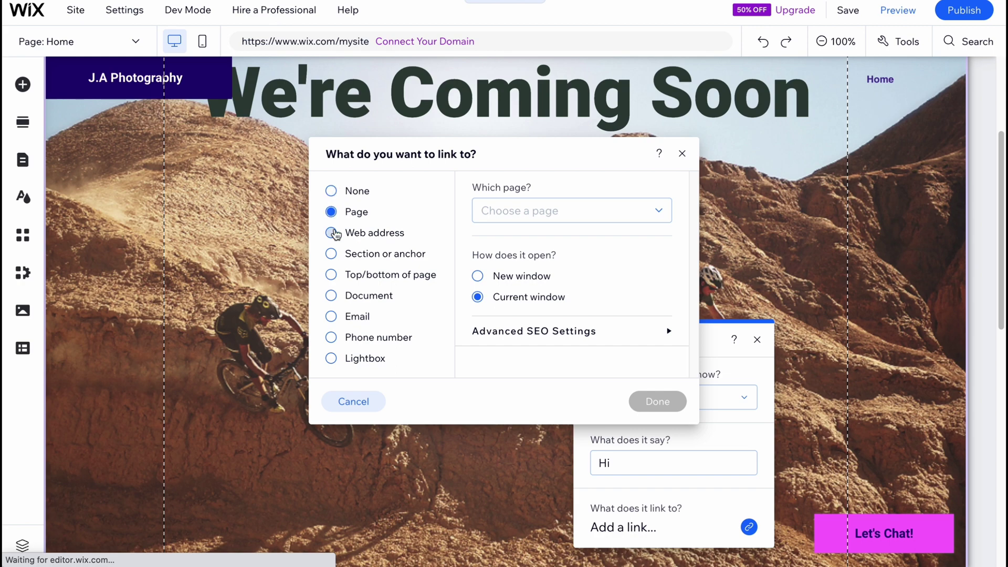
click(331, 274)
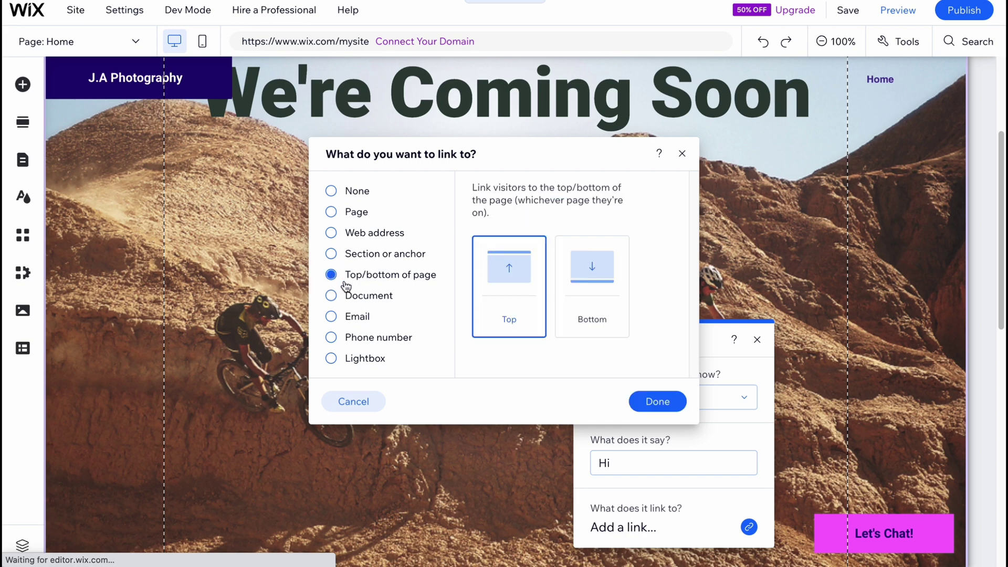
click(663, 402)
click(545, 359)
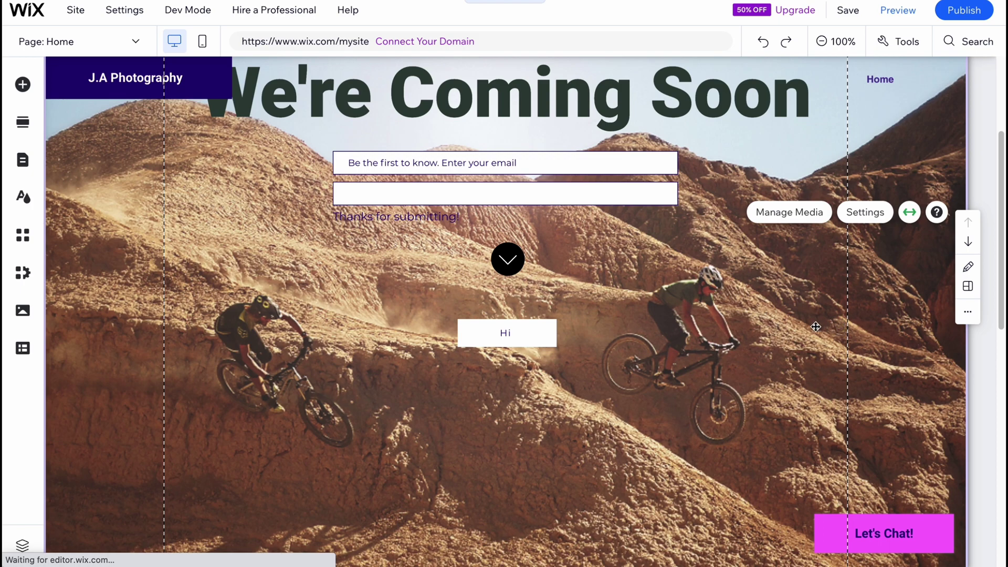
Change the About strip background from dark purple to solid green #87AA22.
scroll(793, 327, up, 2)
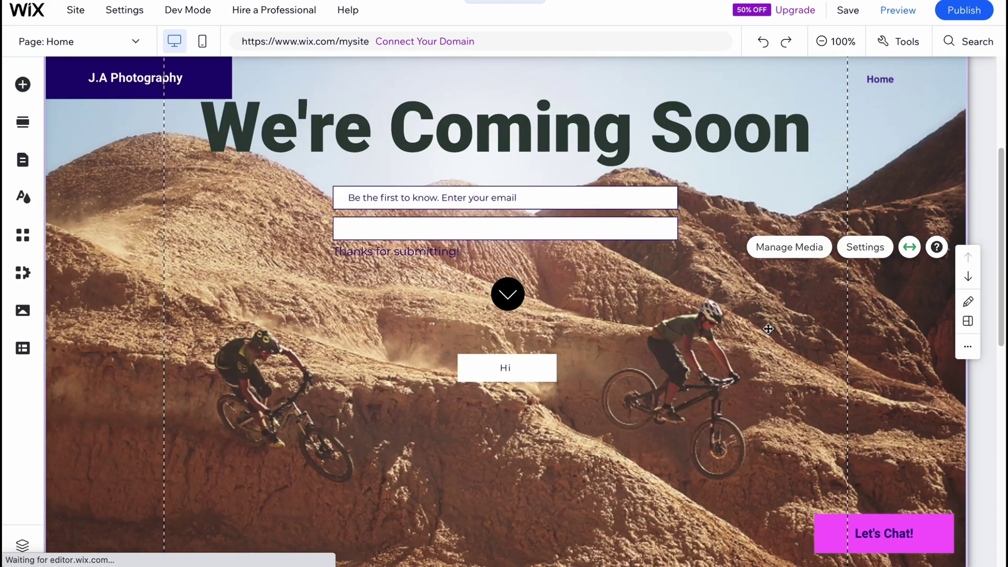
scroll(764, 330, down, 10)
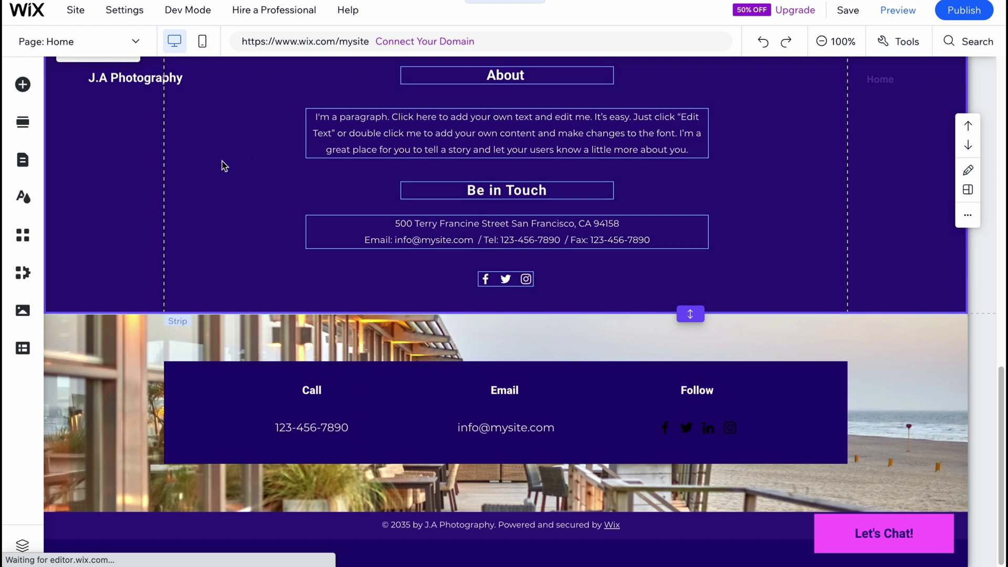
double_click(220, 162)
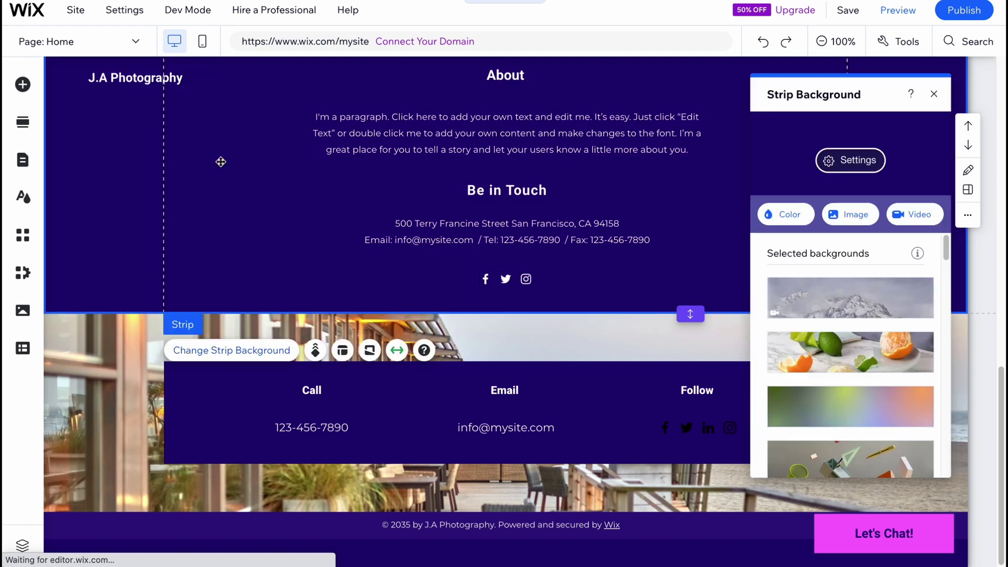
click(794, 218)
click(859, 340)
click(853, 374)
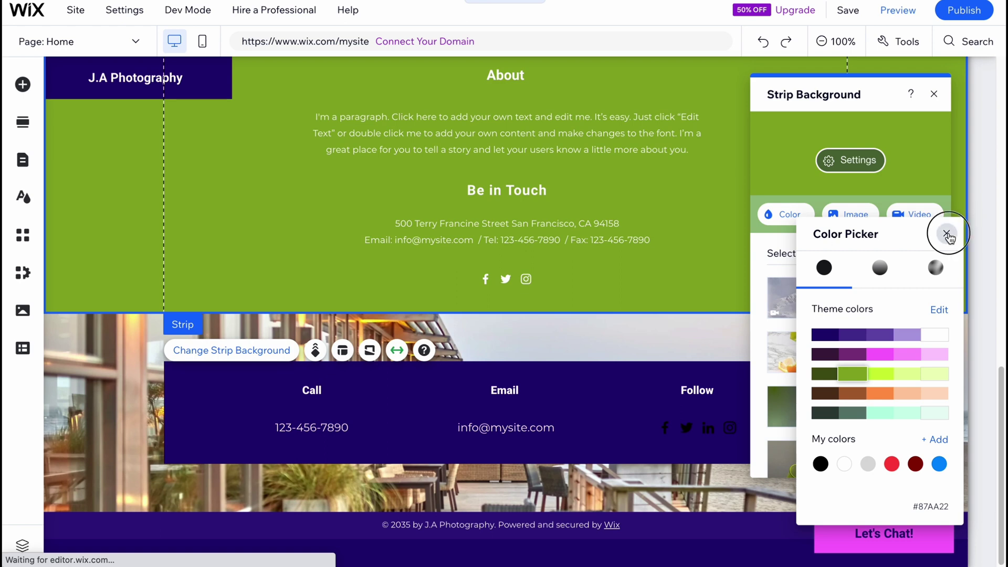
click(946, 233)
click(934, 94)
scroll(577, 181, up, 1)
double_click(499, 109)
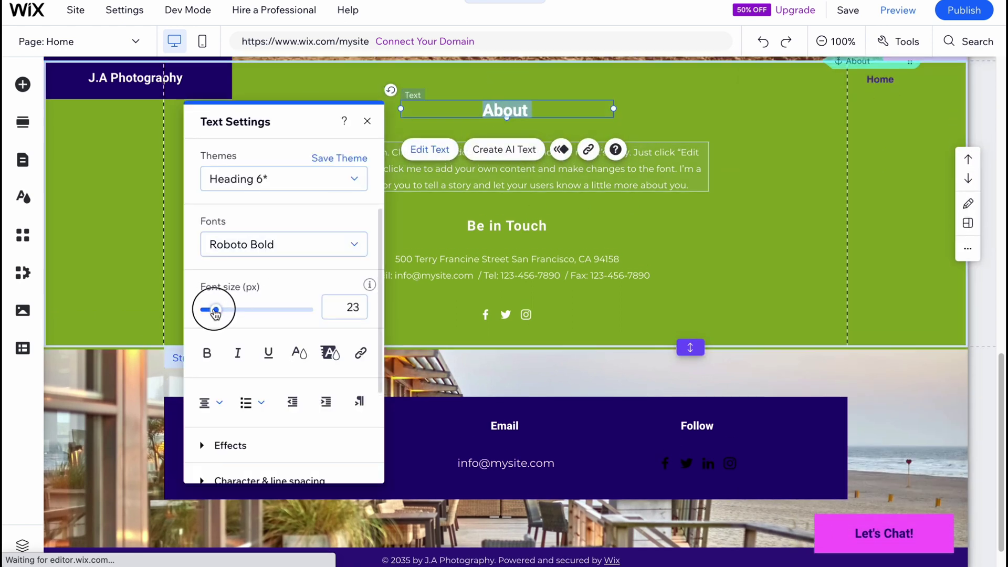
Enlarge the About heading to 82 px and the Be in Touch heading to 44 px.
drag(214, 310, 242, 318)
click(504, 262)
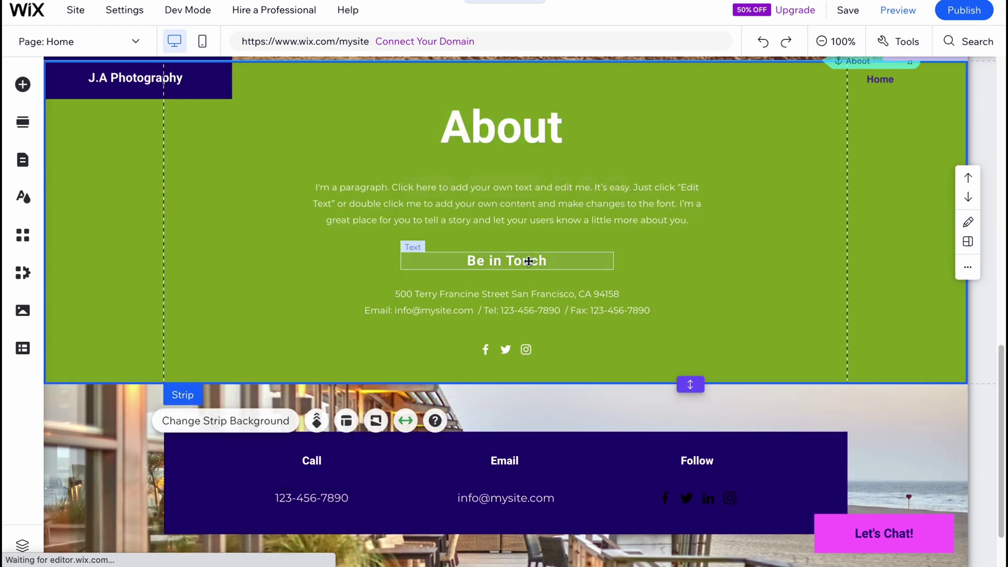
click(506, 261)
click(424, 224)
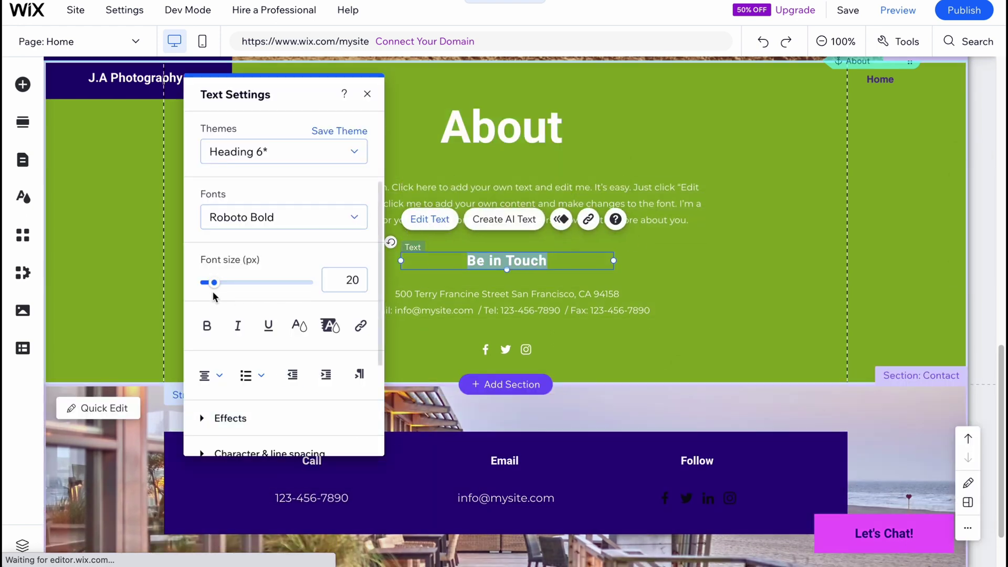
drag(214, 282, 231, 286)
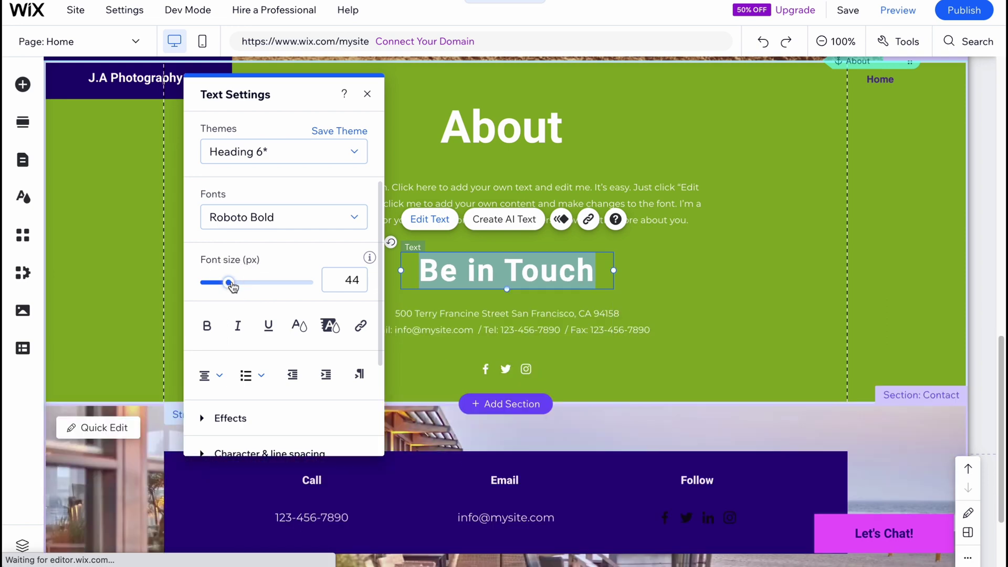
click(758, 212)
scroll(743, 246, up, 6)
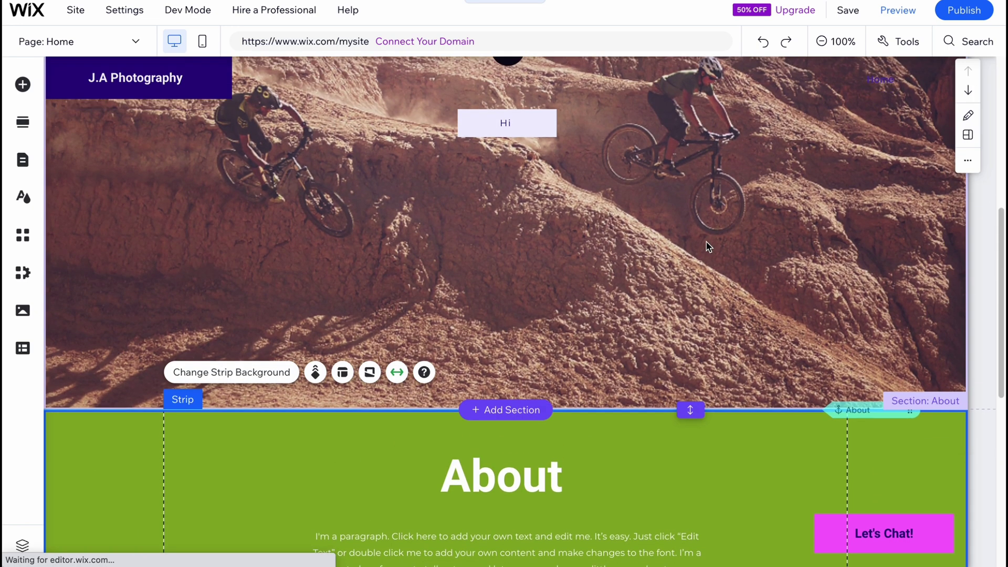
scroll(717, 234, up, 5)
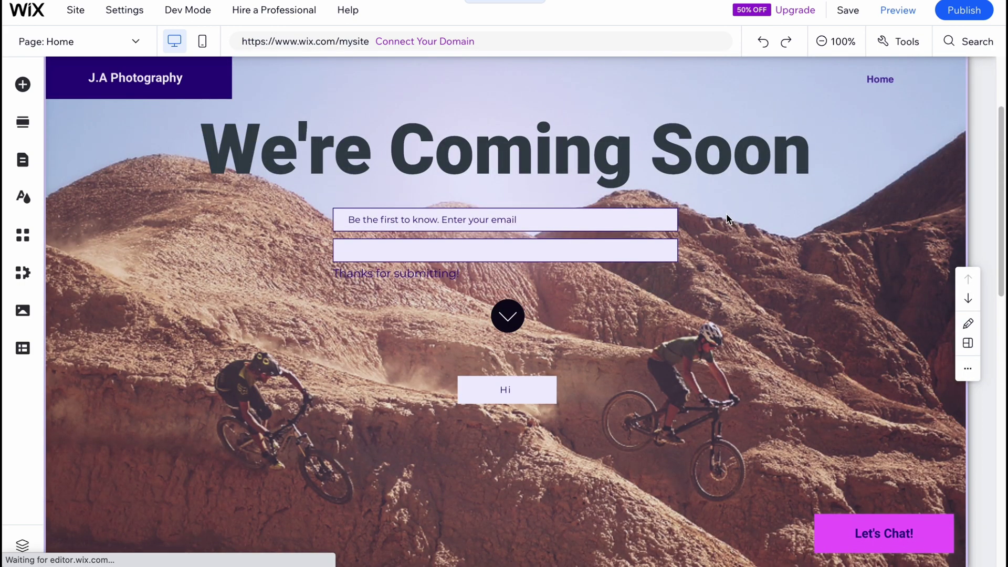
Save the site on the free Wix.com domain and publish it live.
click(850, 11)
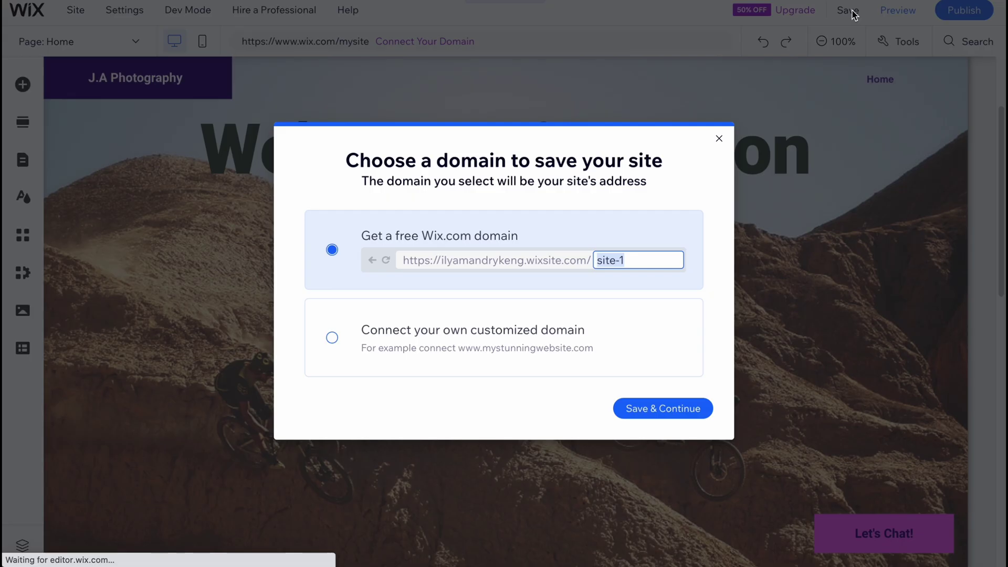
click(655, 415)
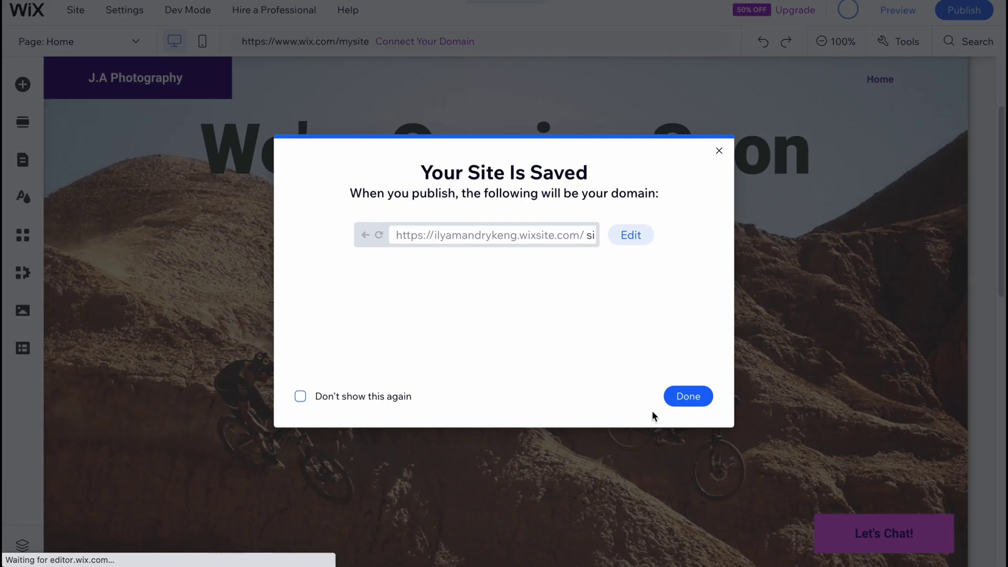
click(719, 151)
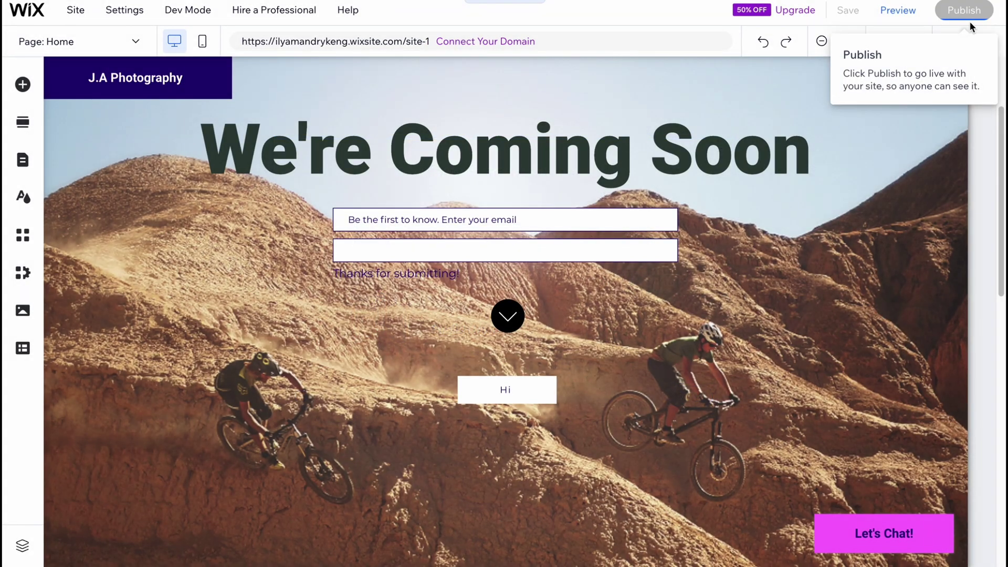
click(959, 18)
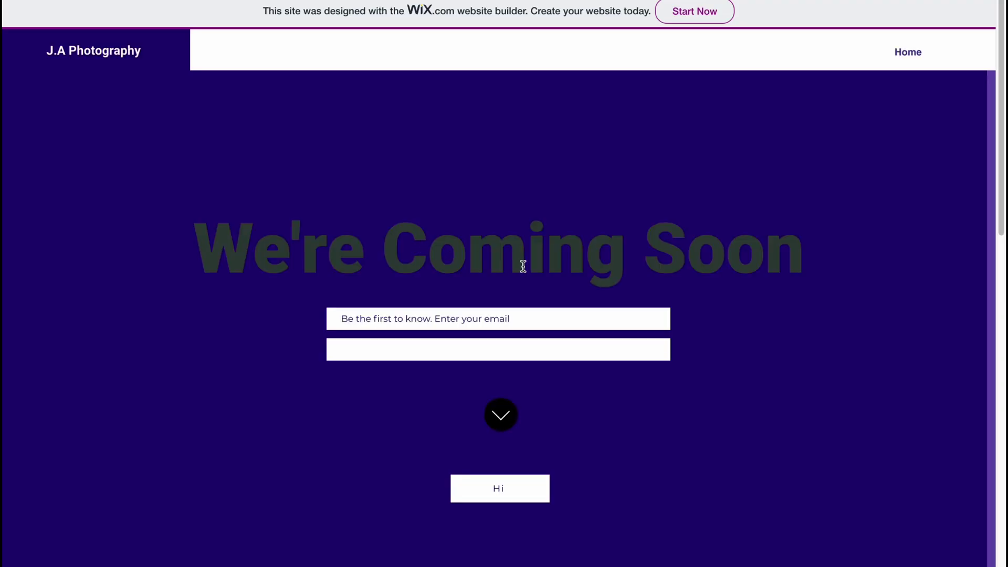
Review the live page, return to the editor and dismiss the congratulations message.
scroll(522, 268, down, 6)
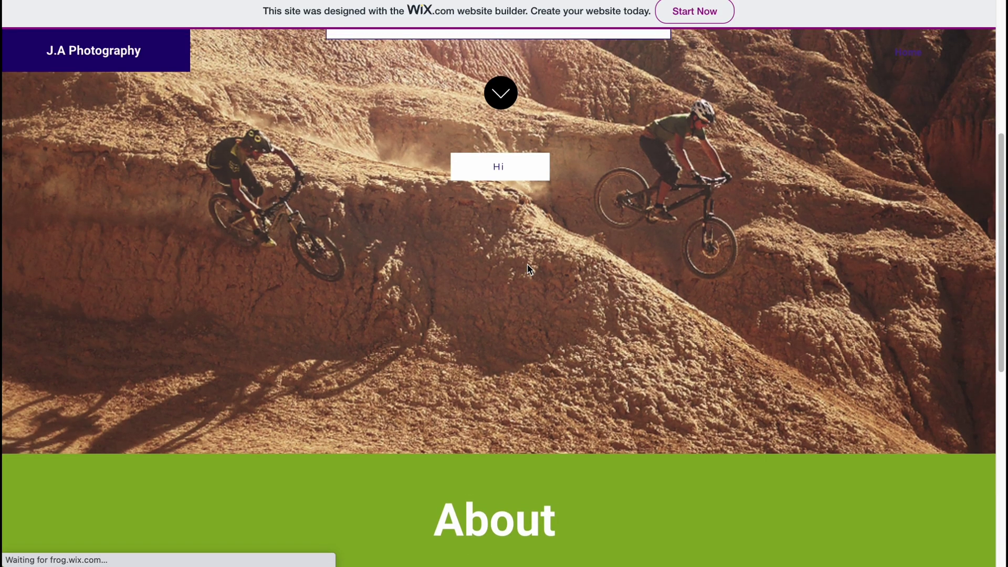
scroll(529, 270, up, 2)
scroll(529, 271, down, 10)
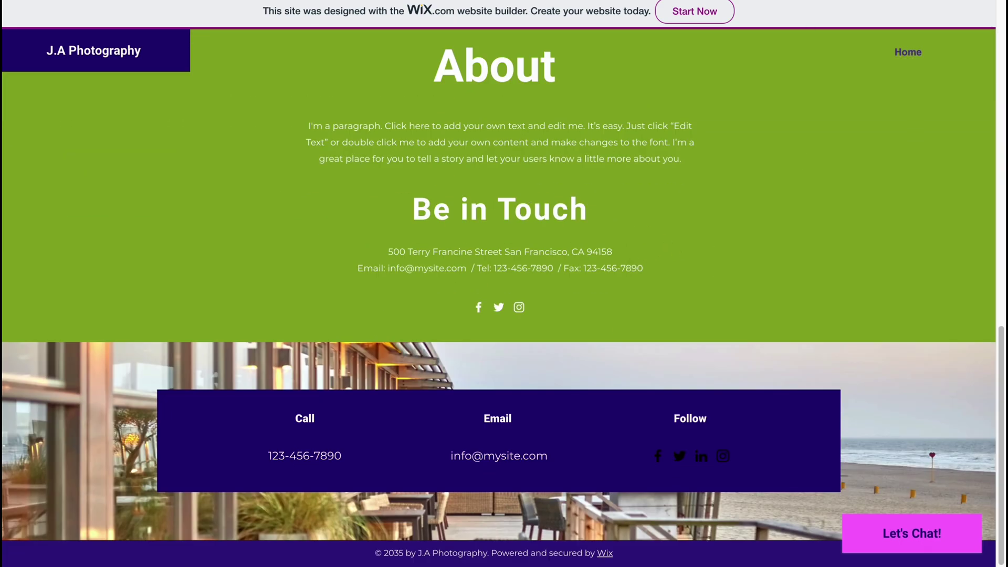
key(ctrl+w)
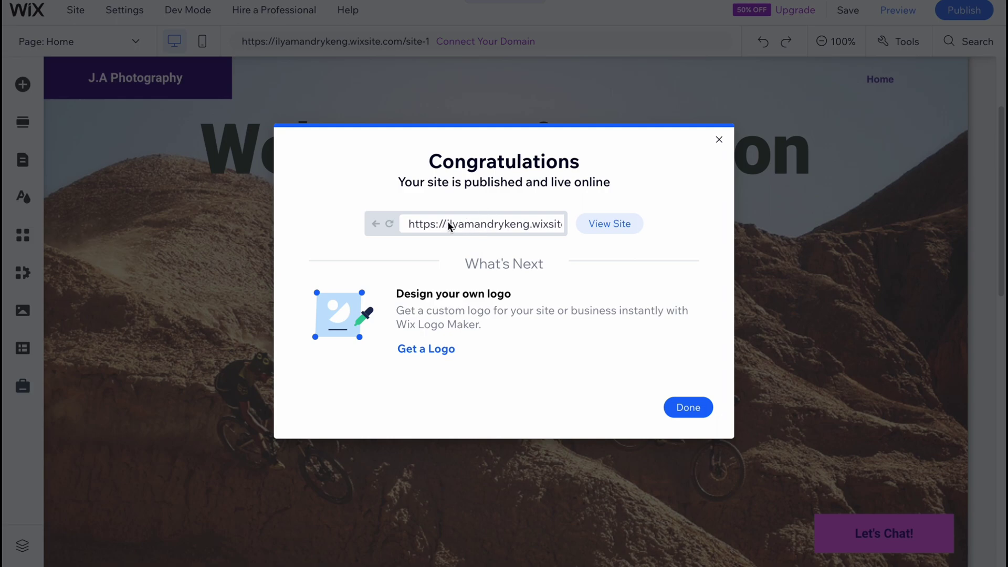
click(725, 140)
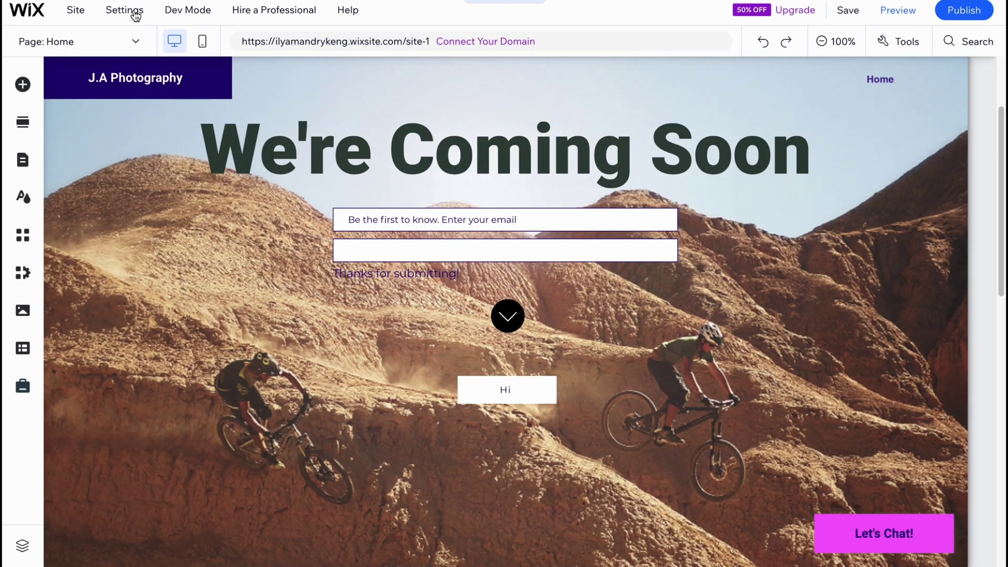
Dismiss the mobile editing prompt.
click(698, 211)
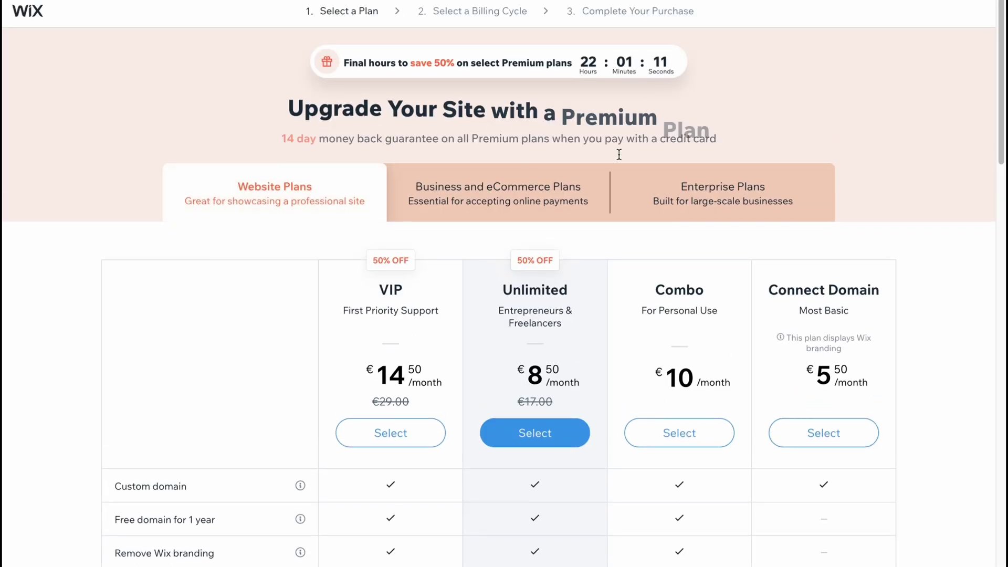
scroll(570, 336, down, 1)
scroll(261, 183, down, 3)
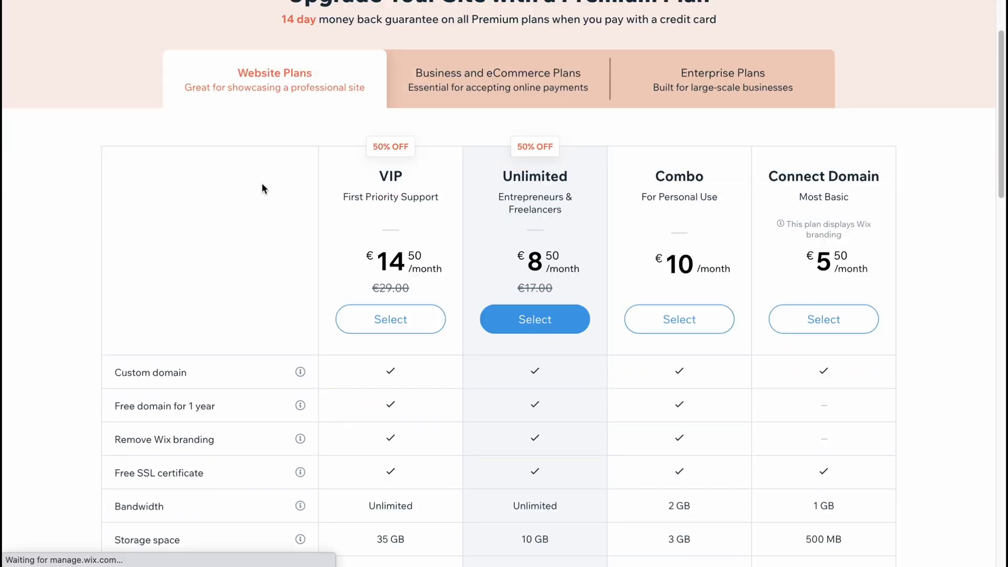
drag(768, 164, 884, 164)
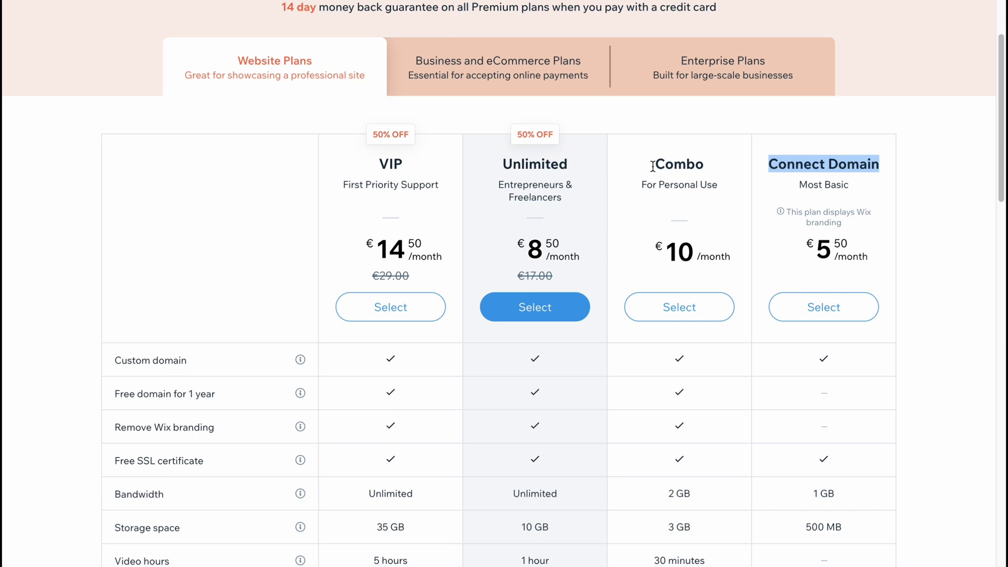
drag(652, 164, 758, 169)
drag(498, 164, 380, 164)
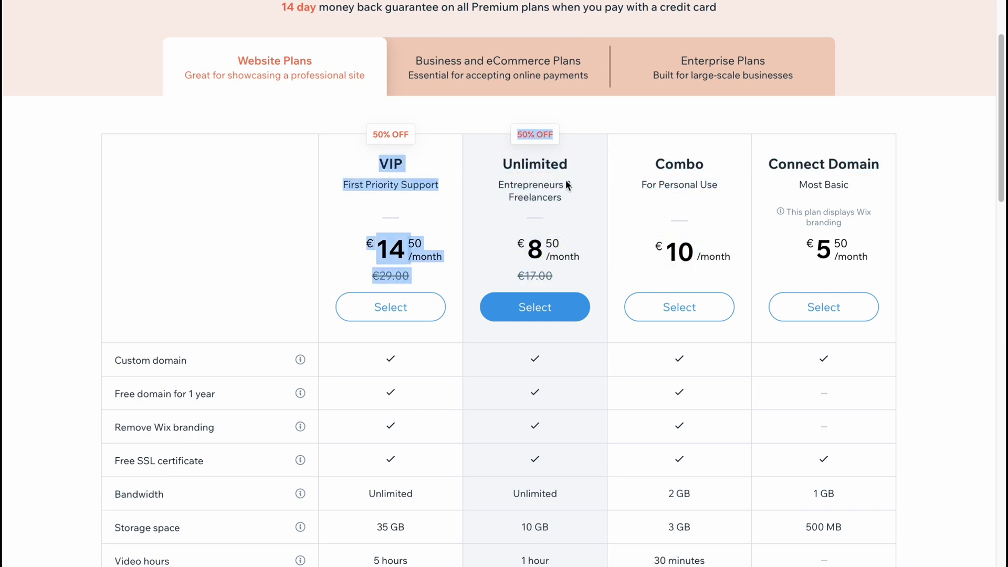
click(820, 118)
drag(377, 247, 858, 257)
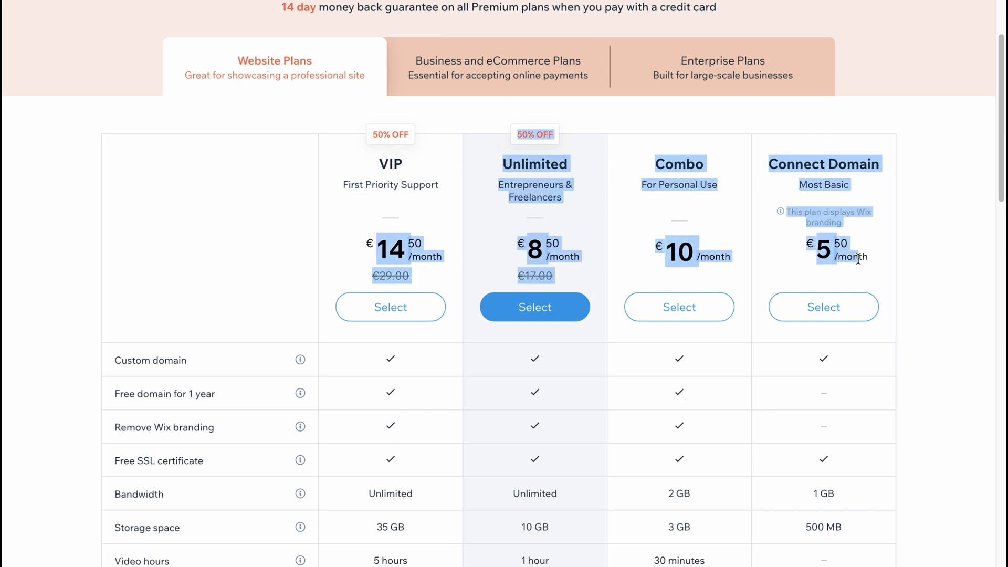
scroll(940, 264, down, 3)
click(940, 264)
scroll(533, 252, down, 3)
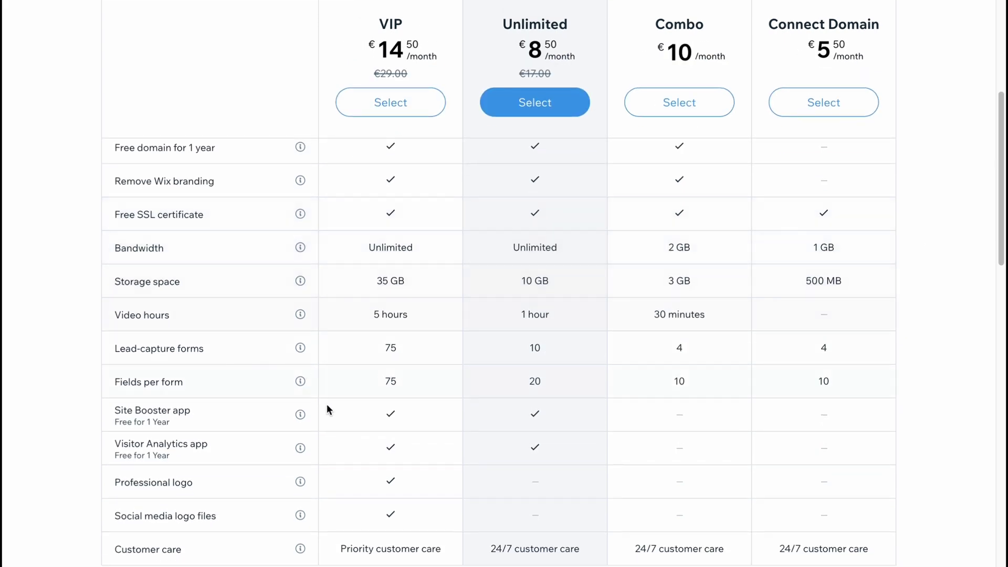
scroll(493, 317, down, 5)
scroll(493, 318, up, 15)
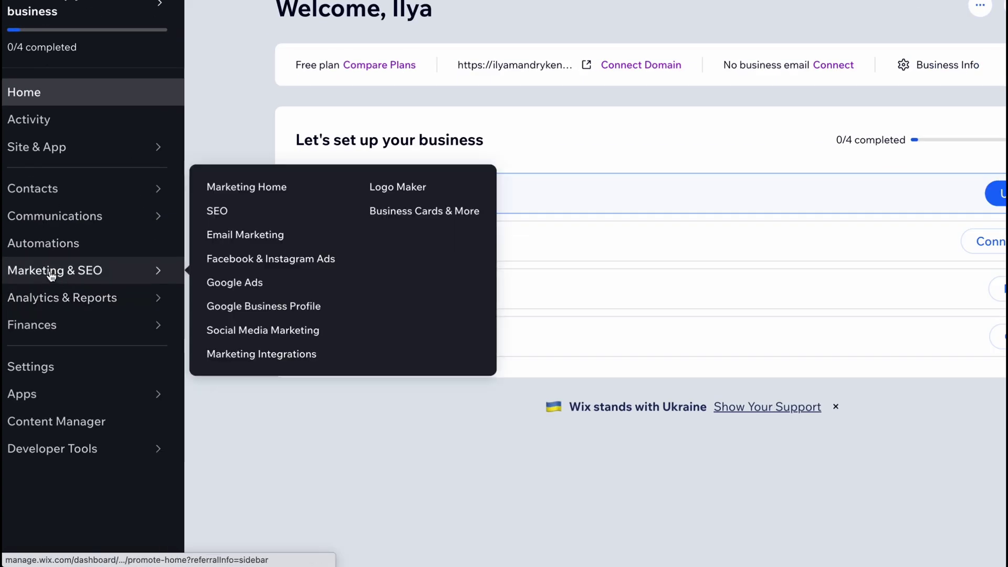
Check the Marketing & SEO and Analytics & Reports entries in the dashboard sidebar.
mouse_move(58, 296)
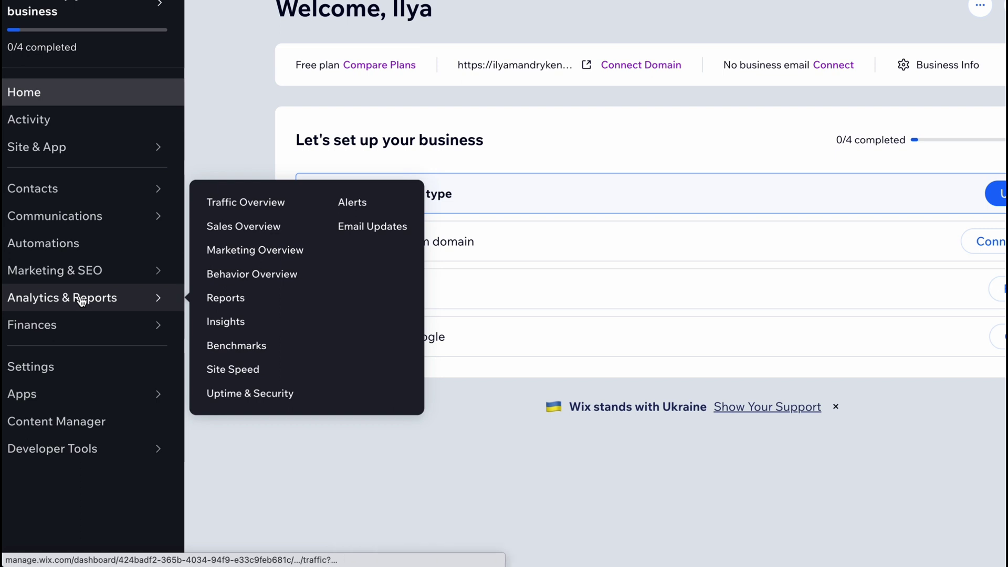